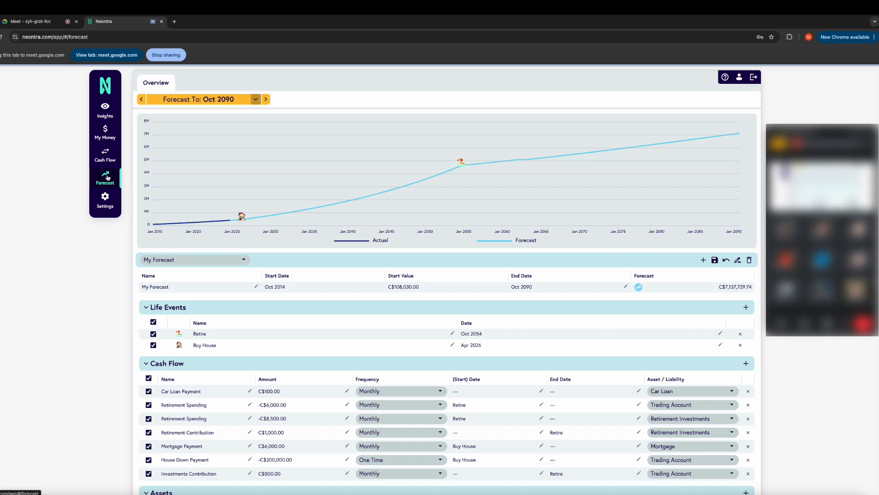
# Collapse the Life Events and Cash Flow sections of My Forecast.
pyautogui.moveTo(444, 184)
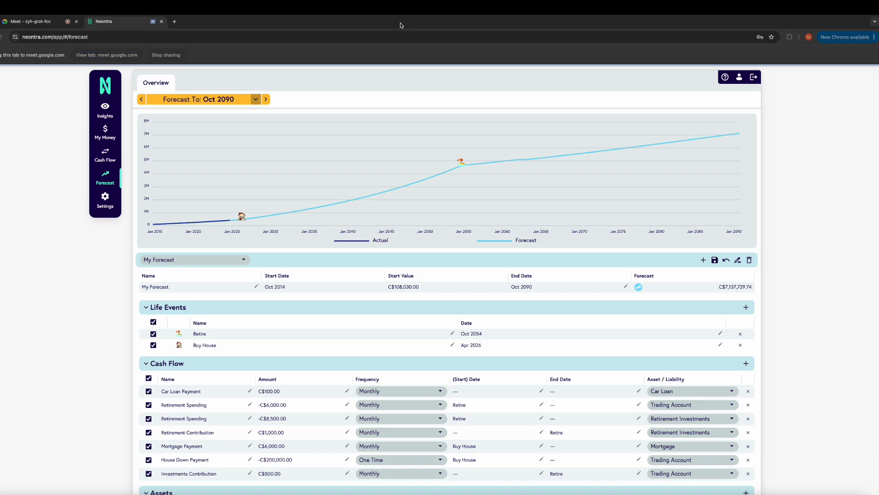
pyautogui.moveTo(441, 214)
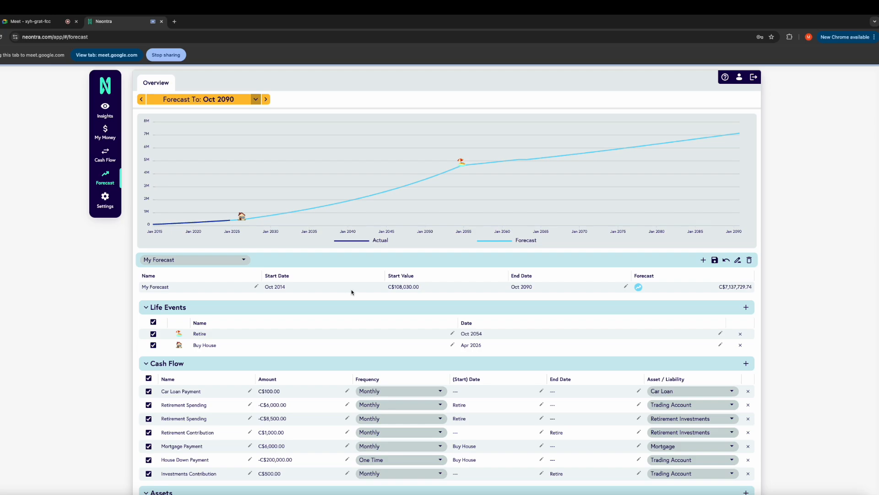
pyautogui.scroll(-1, 351, 292)
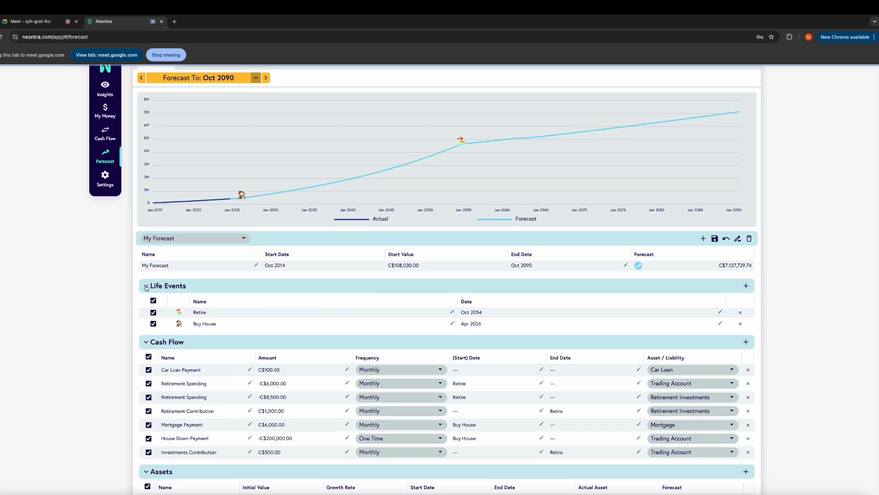
pyautogui.click(145, 285)
pyautogui.click(145, 301)
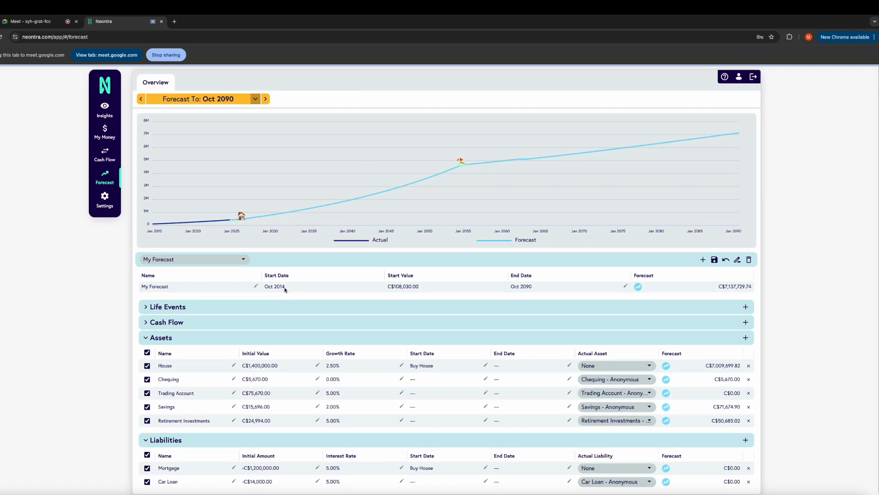
# Highlight the start date of My Forecast and examine the actual and forecast lines in the chart.
pyautogui.moveTo(285, 288); pyautogui.dragTo(267, 287)
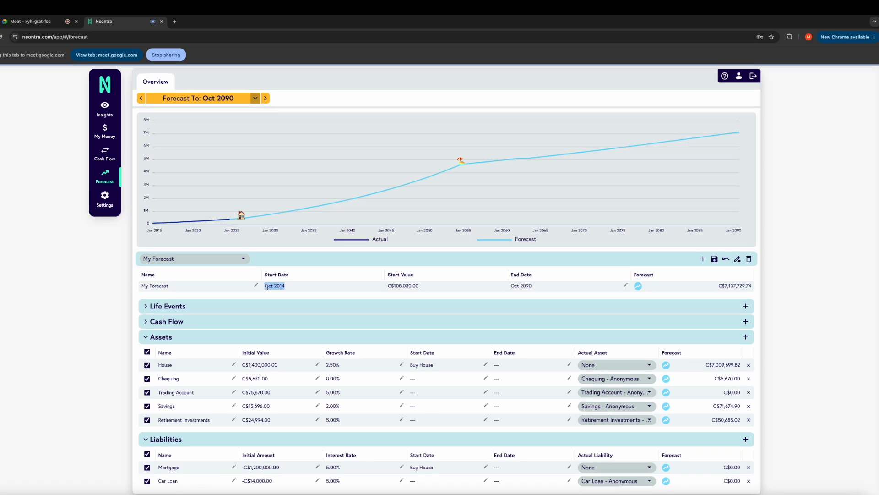
pyautogui.click(271, 260)
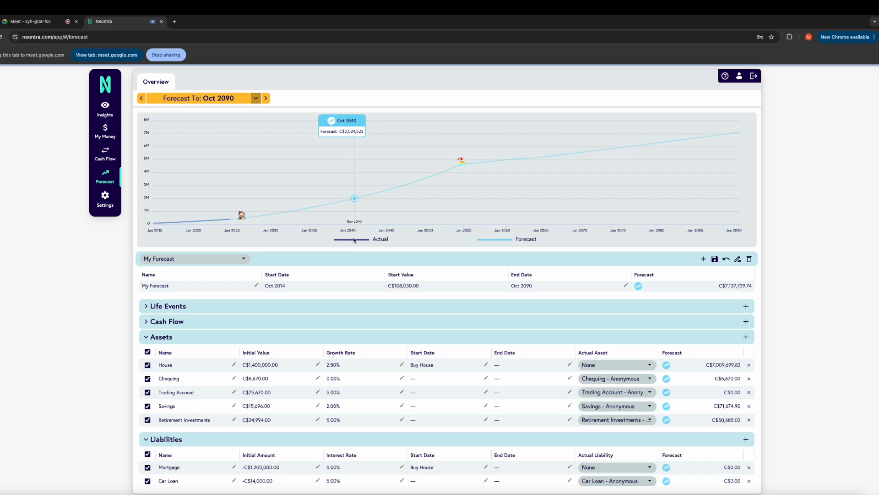
pyautogui.scroll(-1, 355, 240)
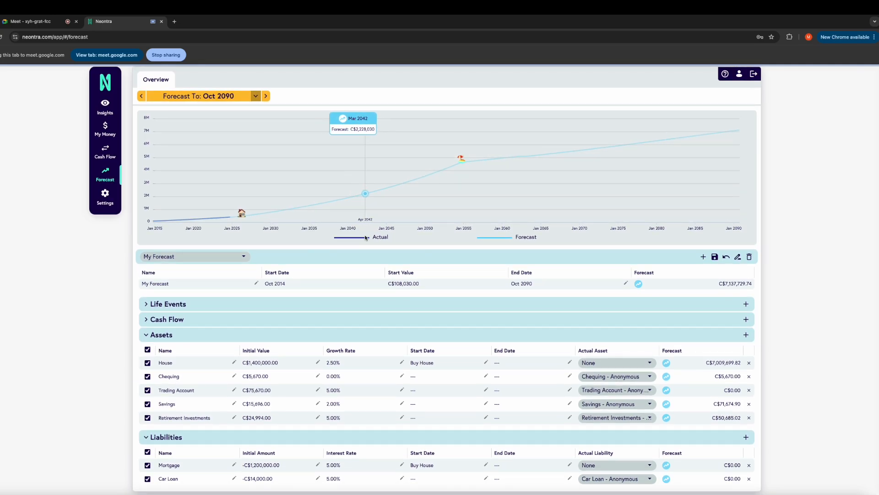
pyautogui.scroll(1, 362, 238)
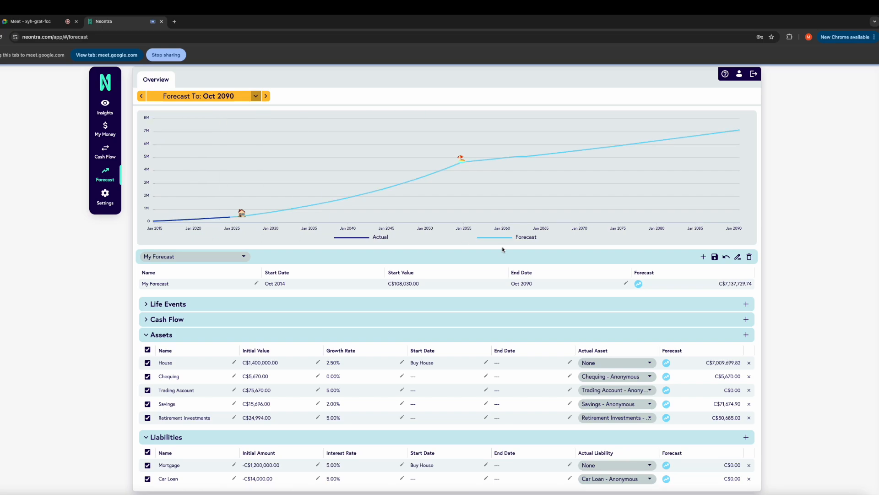
# Set the end date of My Forecast to October 2025.
pyautogui.click(627, 283)
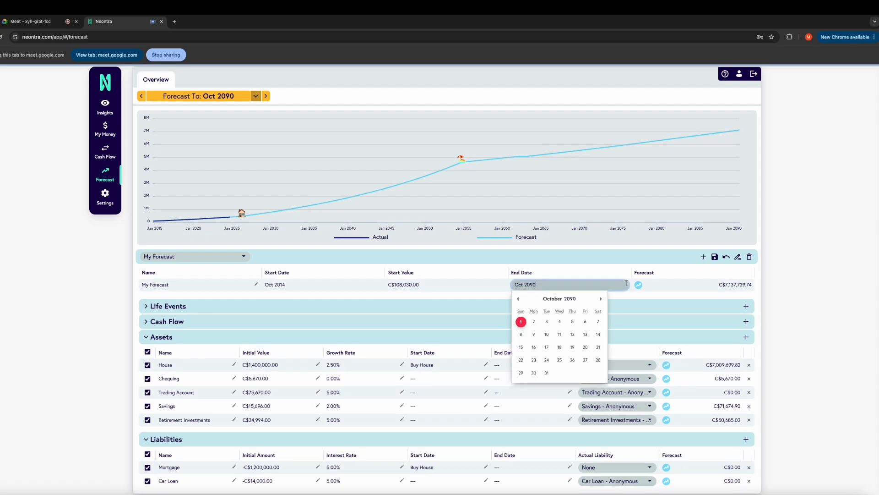
pyautogui.click(571, 299)
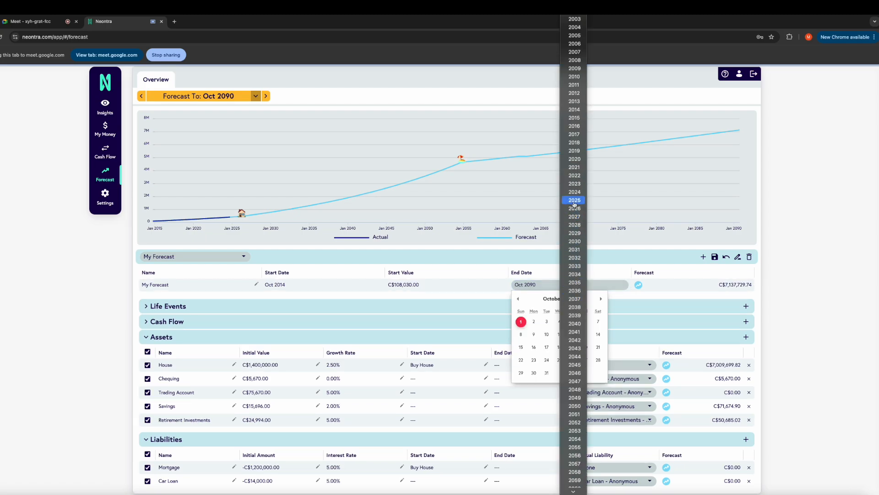
pyautogui.click(574, 200)
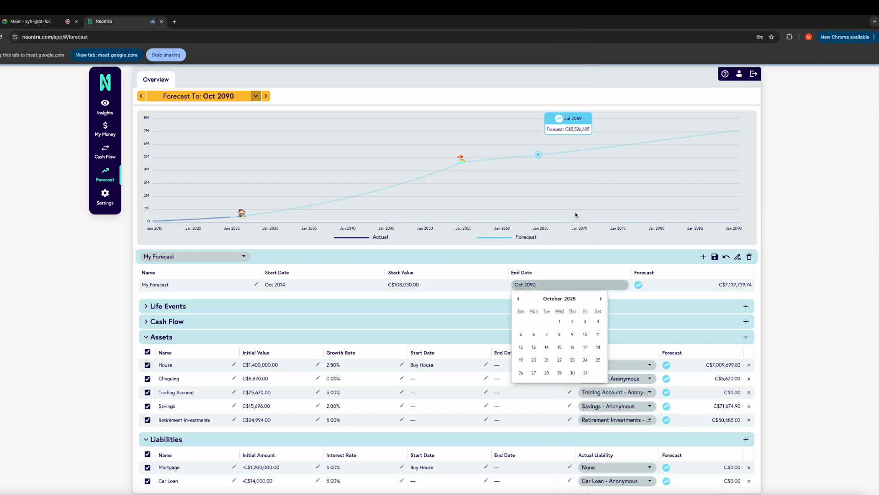
pyautogui.click(560, 321)
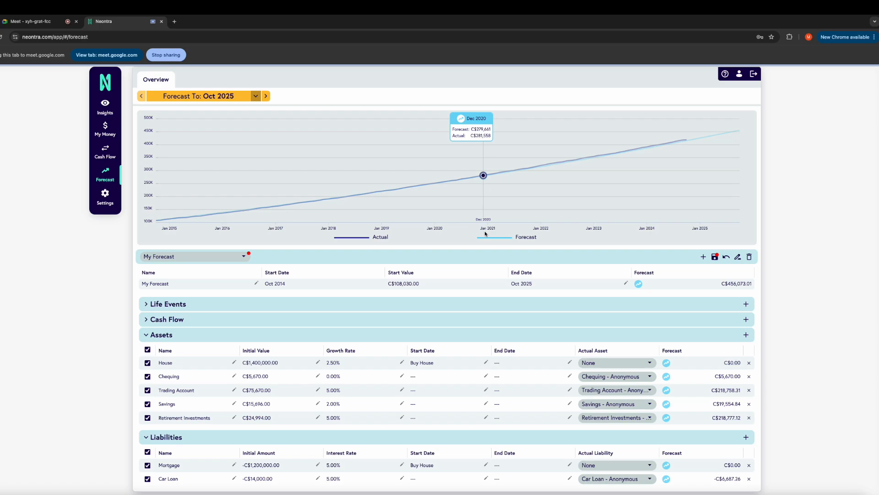
# Isolate the Trading Account in the forecast chart, and include all assets and liabilities again.
pyautogui.click(148, 350)
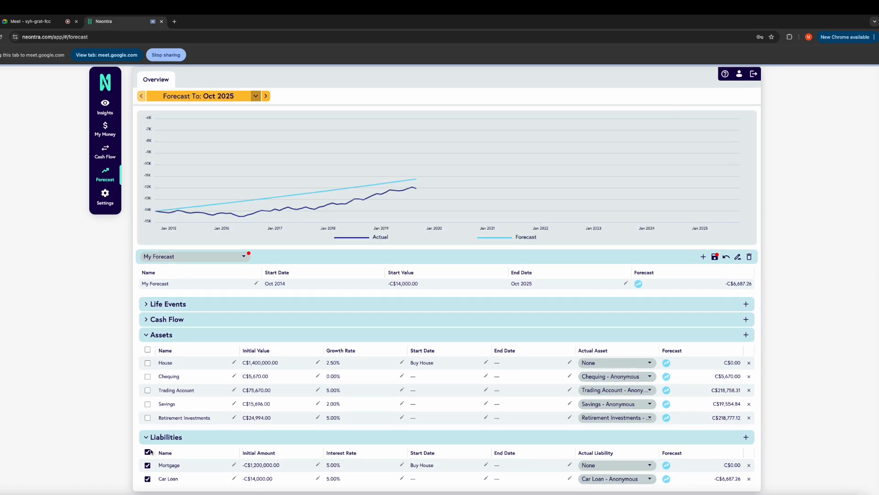
pyautogui.click(147, 390)
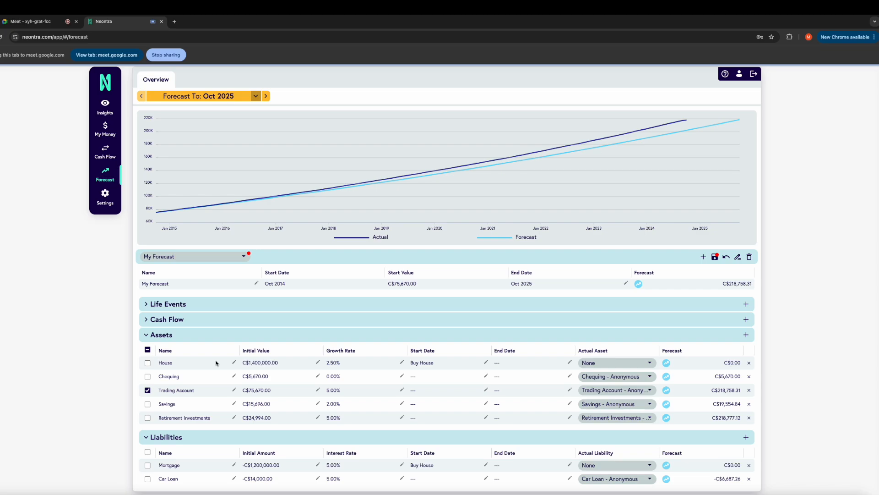
pyautogui.click(148, 349)
pyautogui.click(147, 452)
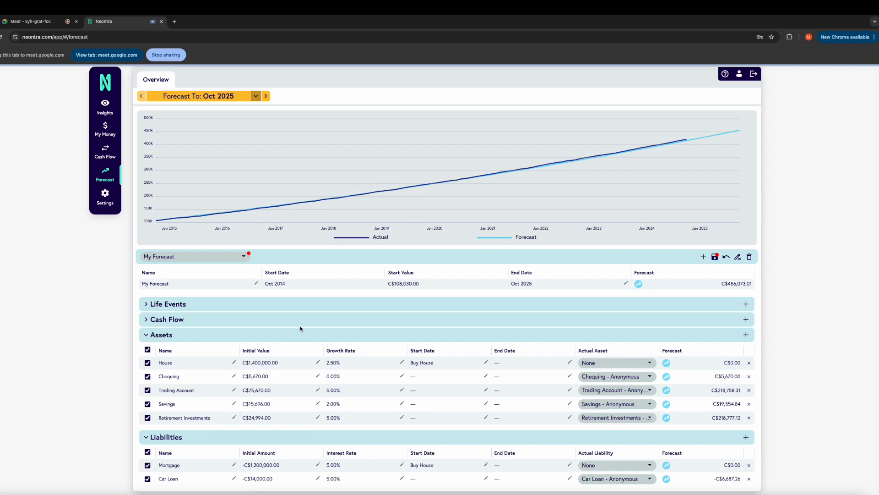
# Revert the unsaved changes to My Forecast.
pyautogui.click(727, 257)
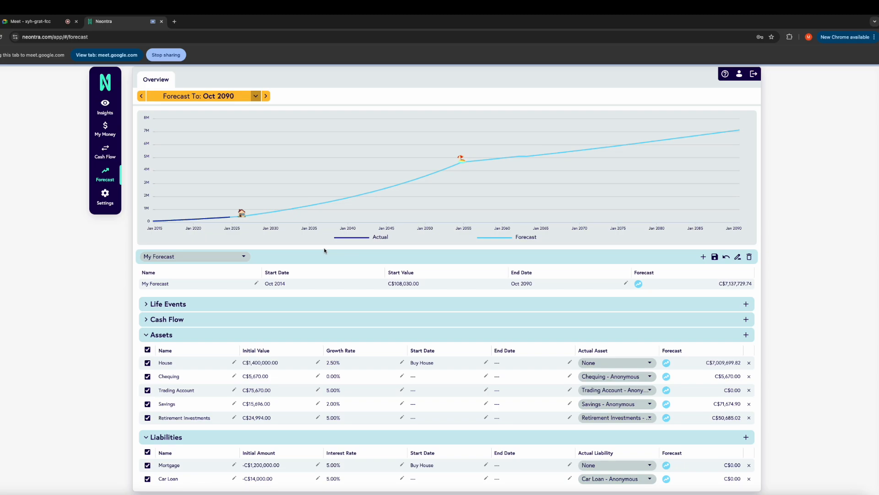
pyautogui.press('XF86MonBrightnessUp')
pyautogui.moveTo(241, 214)
# Check what the Auto-populate option for a new forecast does, and review the accounts overview in My Money before returning to the forecast.
pyautogui.click(702, 257)
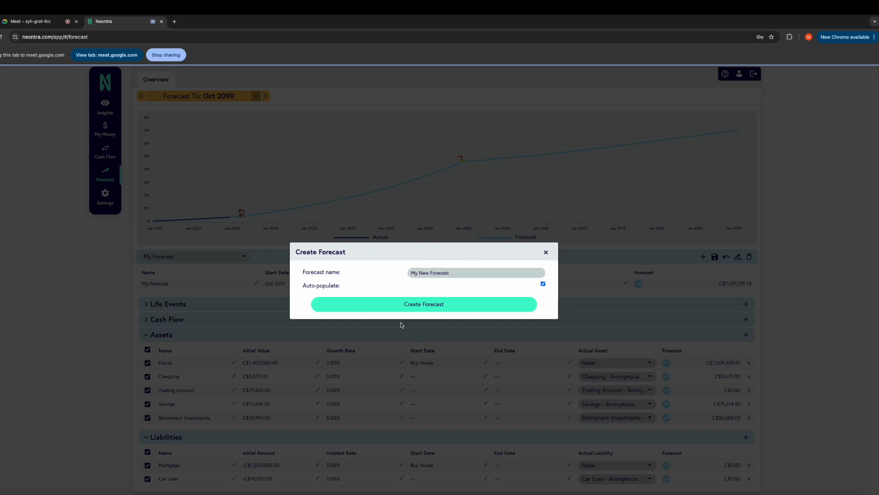
pyautogui.moveTo(400, 286)
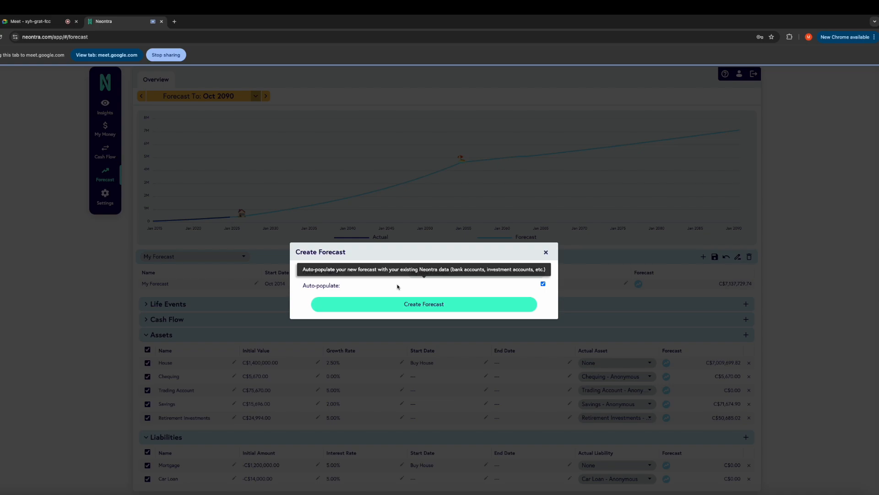
pyautogui.click(546, 252)
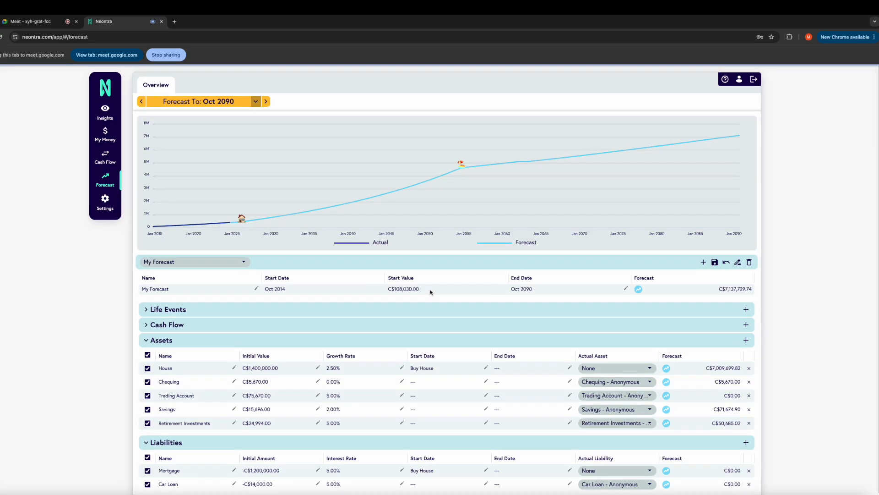
pyautogui.click(110, 135)
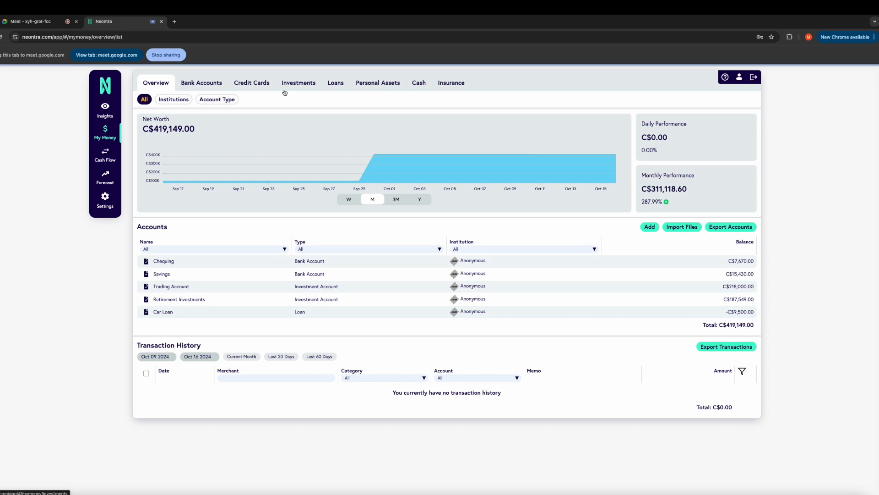
pyautogui.click(109, 183)
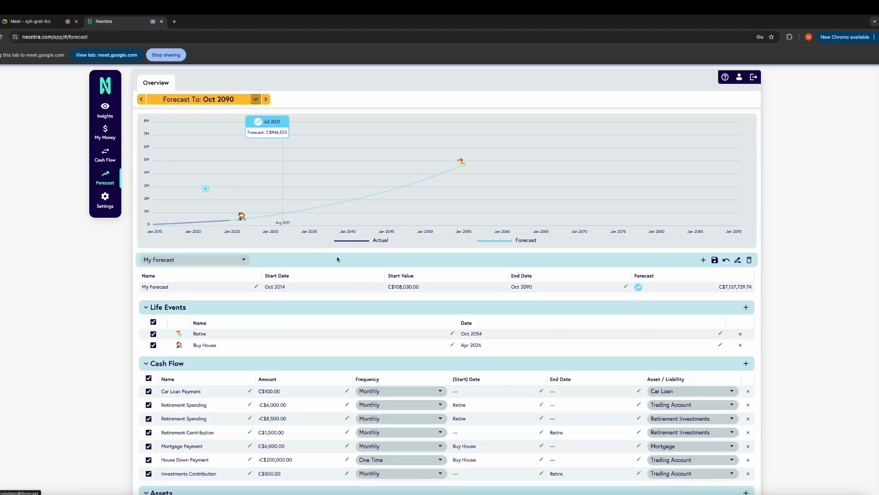
# Create an auto-populated forecast named My New Forecast and collapse its Life Events and Cash Flow sections.
pyautogui.click(703, 259)
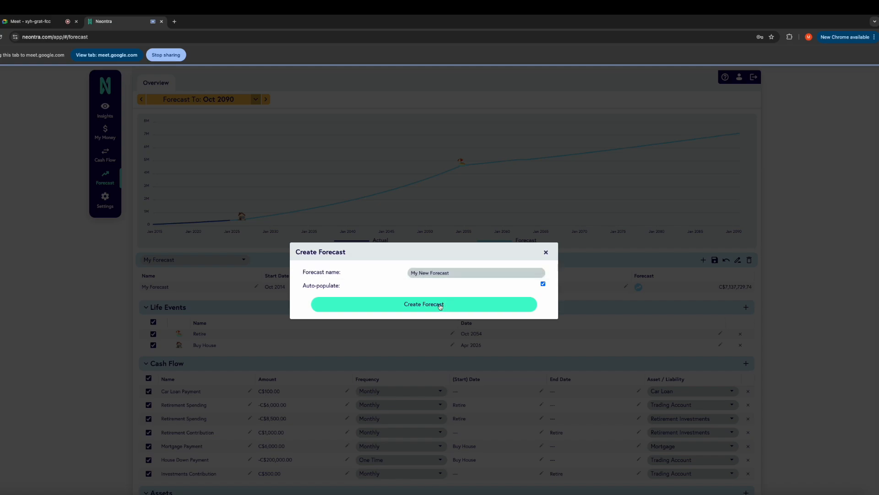
pyautogui.click(440, 306)
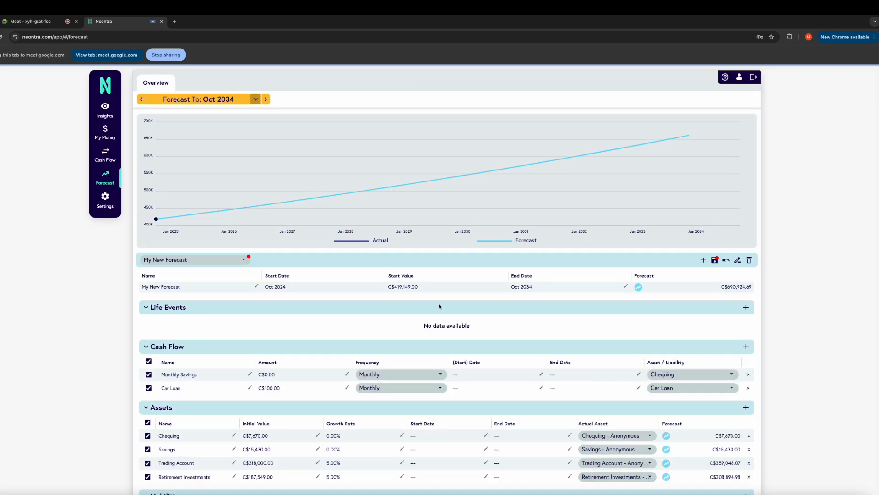
pyautogui.click(145, 308)
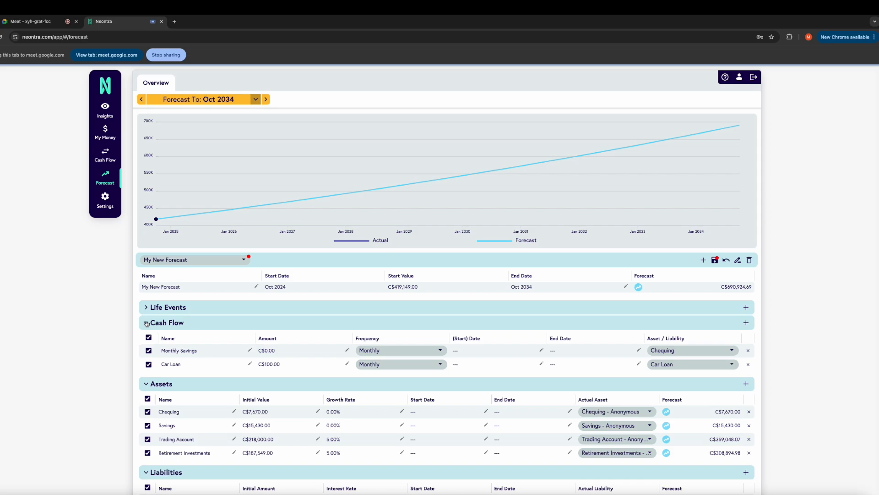
pyautogui.click(145, 322)
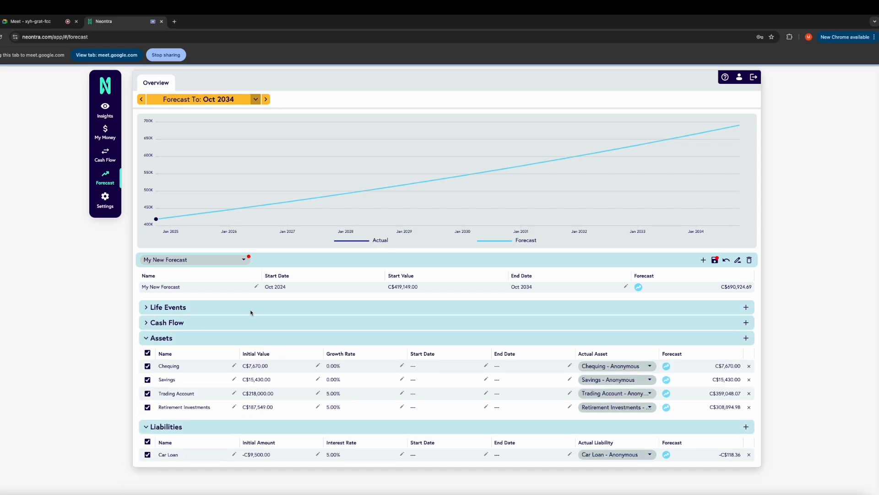
# Highlight the start date of My New Forecast and compare it with My Forecast by switching between the two forecasts.
pyautogui.moveTo(264, 286); pyautogui.dragTo(294, 288)
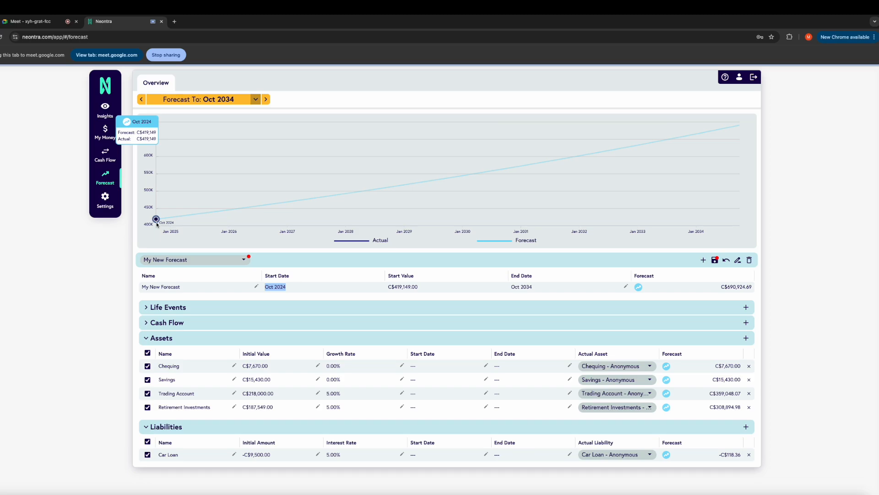
pyautogui.click(219, 259)
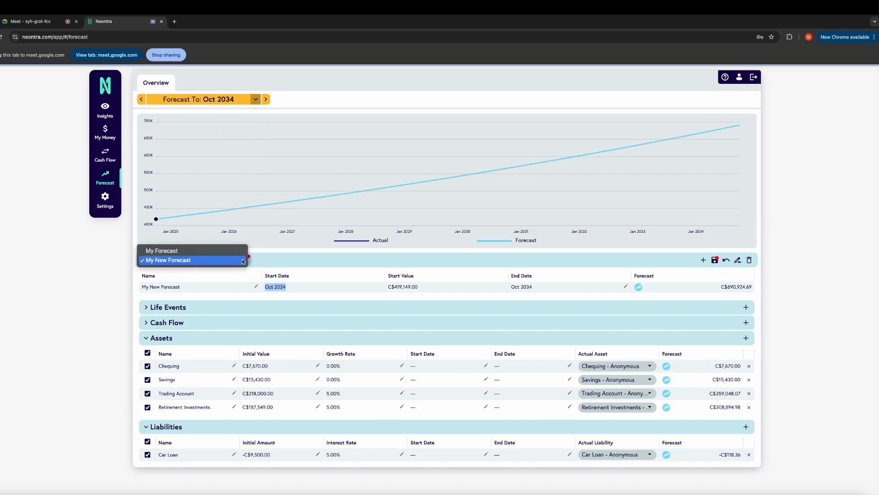
pyautogui.click(219, 254)
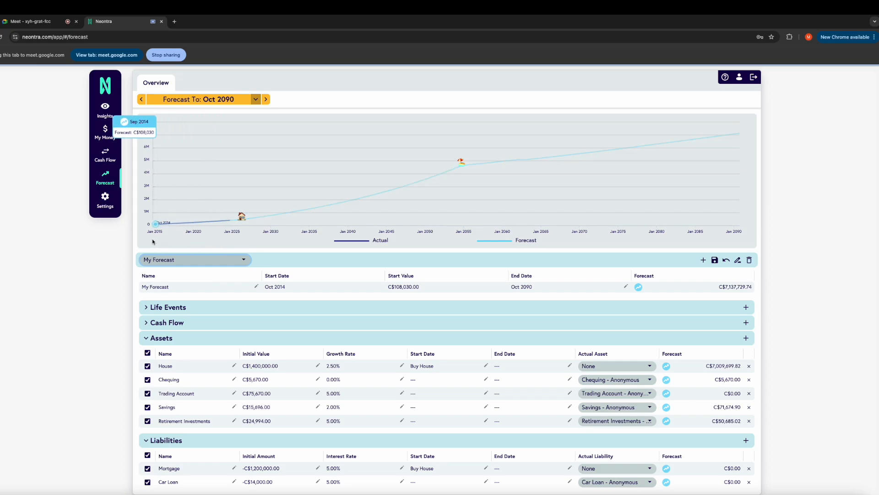
pyautogui.click(243, 261)
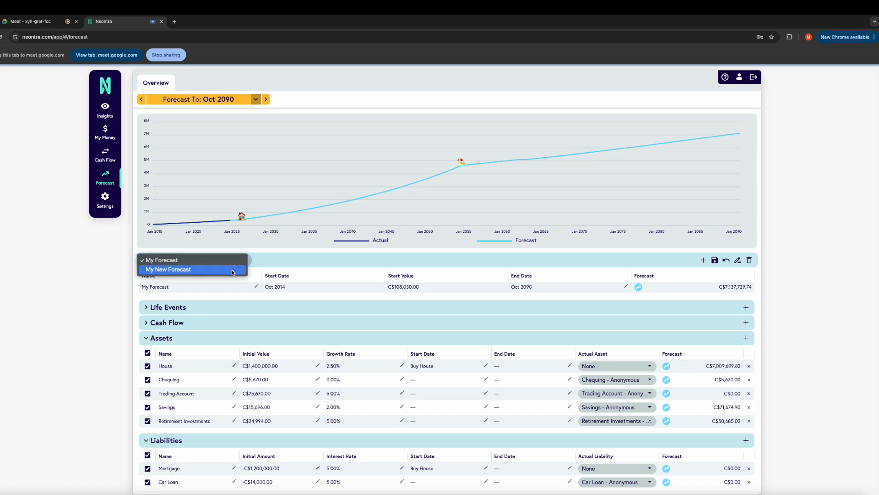
pyautogui.click(232, 271)
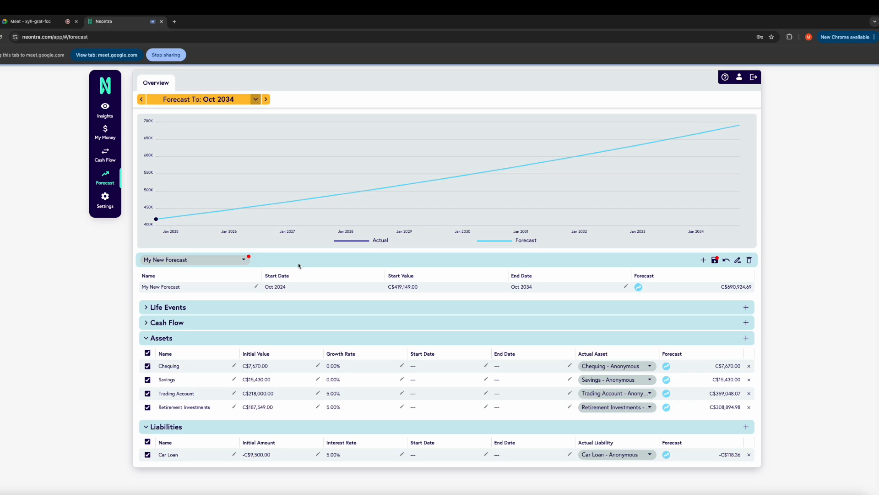
# Limit the My New Forecast chart to the Trading Account, excluding all other assets and liabilities.
pyautogui.moveTo(308, 241)
pyautogui.click(147, 353)
pyautogui.click(149, 443)
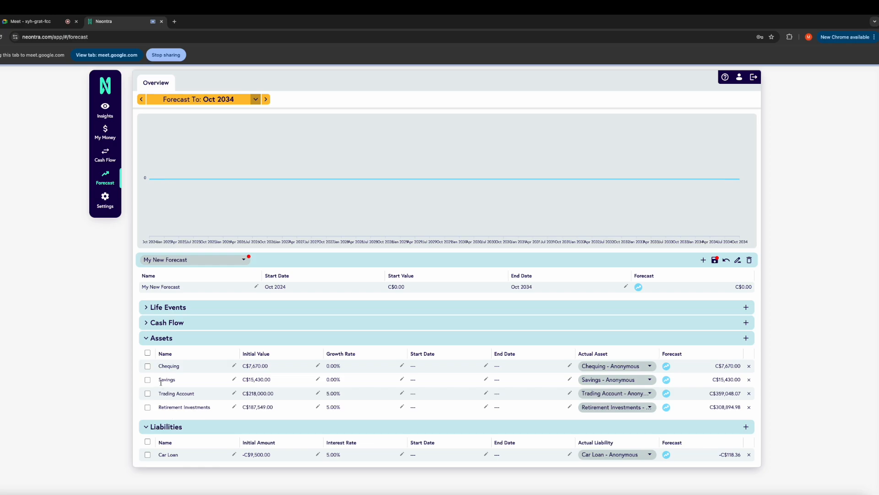
pyautogui.click(148, 366)
pyautogui.click(147, 367)
pyautogui.click(147, 454)
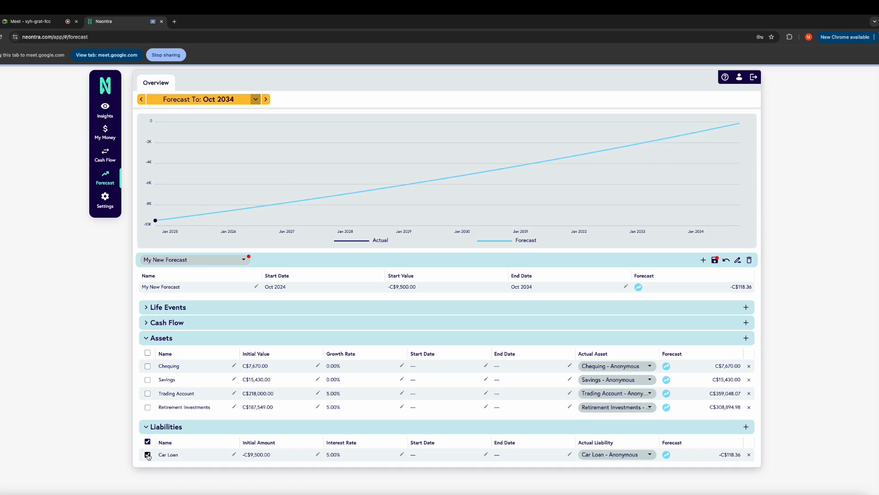
pyautogui.click(148, 454)
pyautogui.click(148, 394)
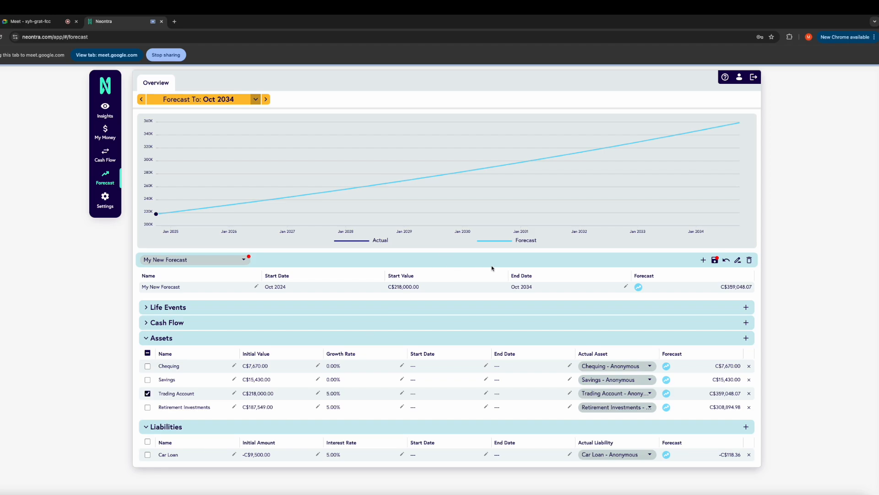
# Set the end date of My New Forecast to 1 October 2090.
pyautogui.moveTo(205, 224)
pyautogui.moveTo(189, 221)
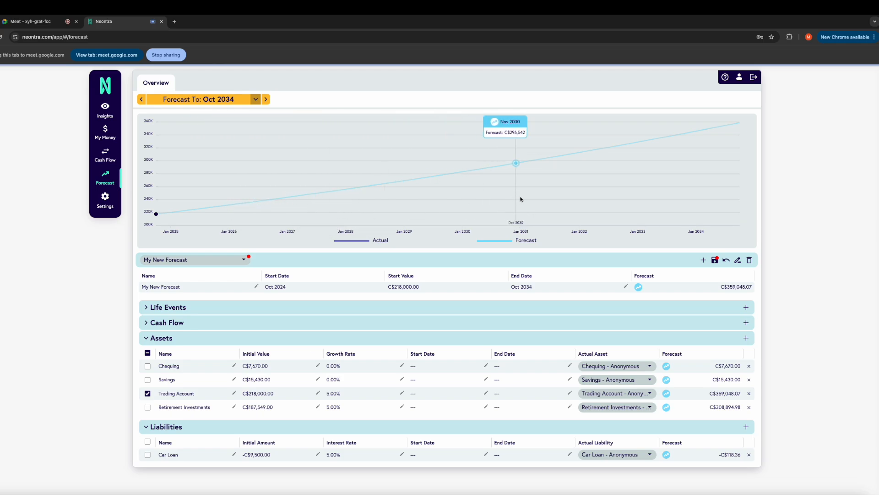
pyautogui.click(626, 287)
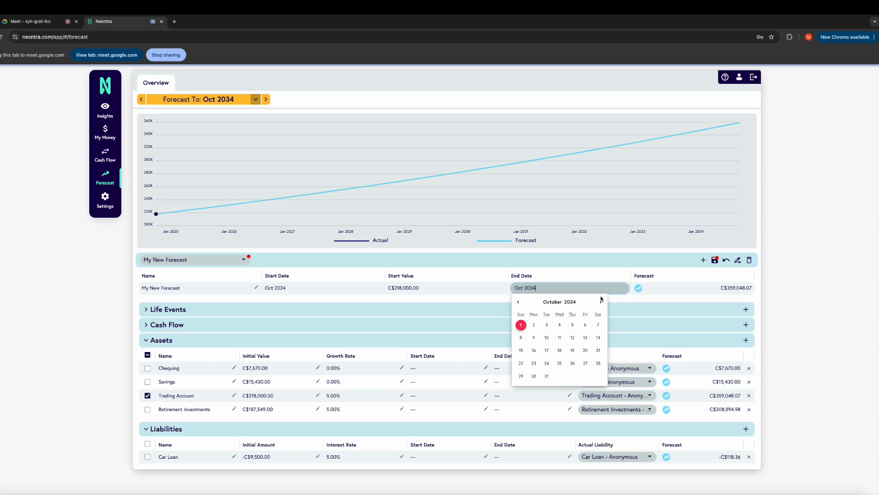
pyautogui.click(574, 302)
pyautogui.scroll(-5, 574, 302)
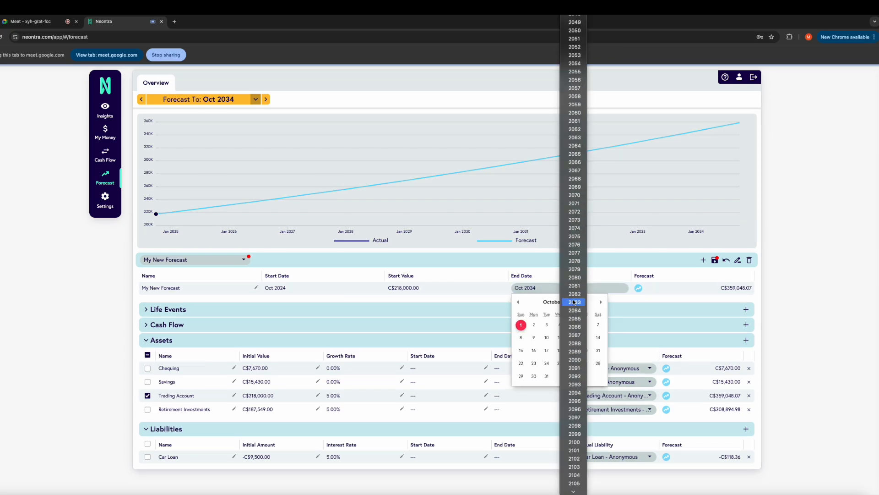
pyautogui.click(574, 360)
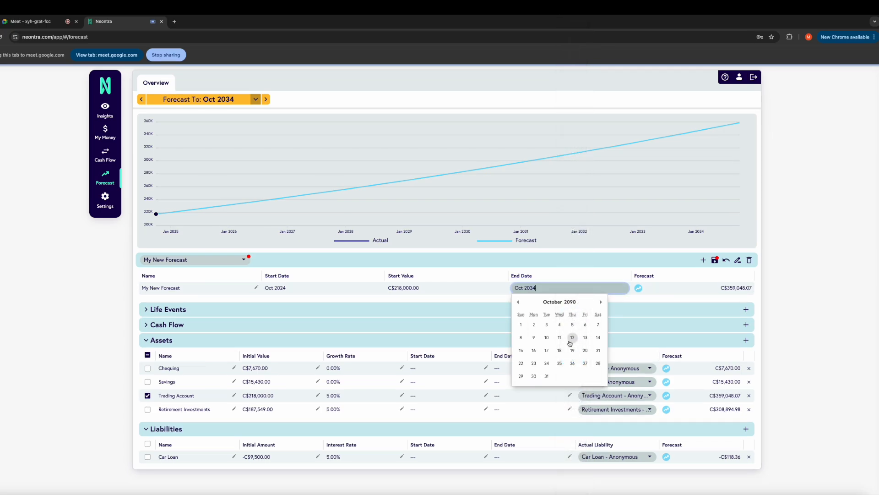
pyautogui.click(521, 326)
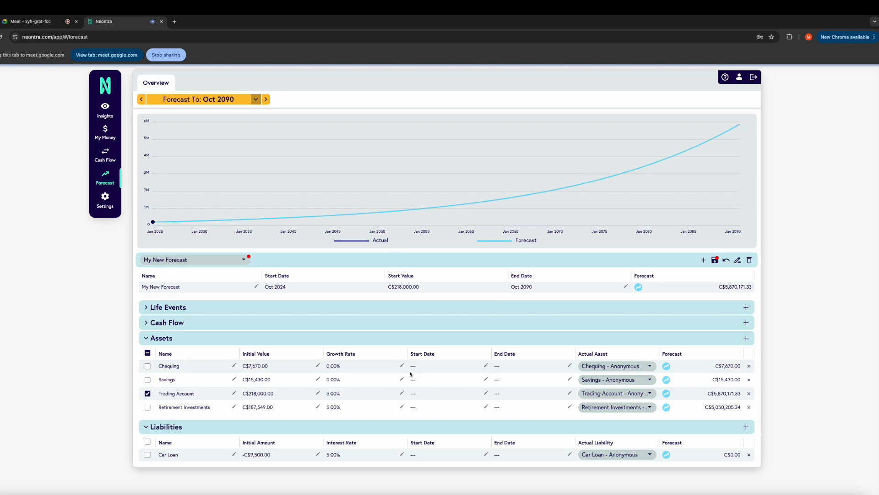
# Try a 0% growth rate on the Trading Account to see its effect on the forecast, and restore the rate to 5%.
pyautogui.click(402, 393)
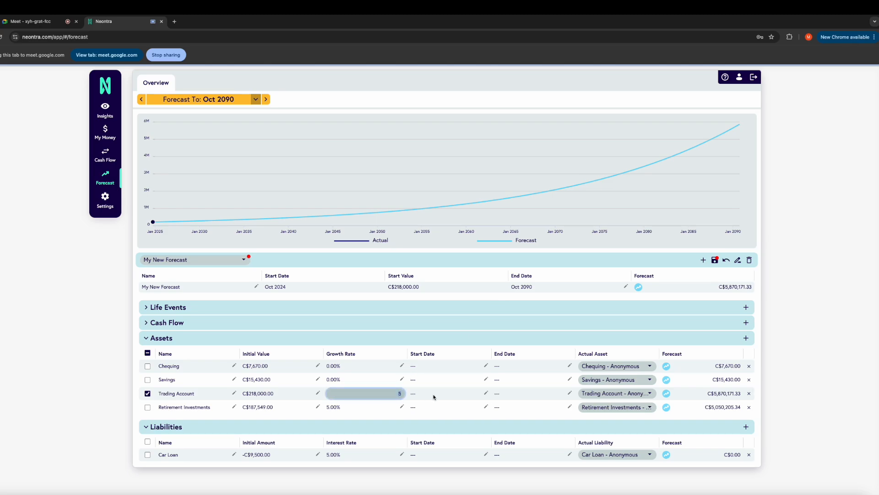
pyautogui.press('BackSpace')
pyautogui.press('Return')
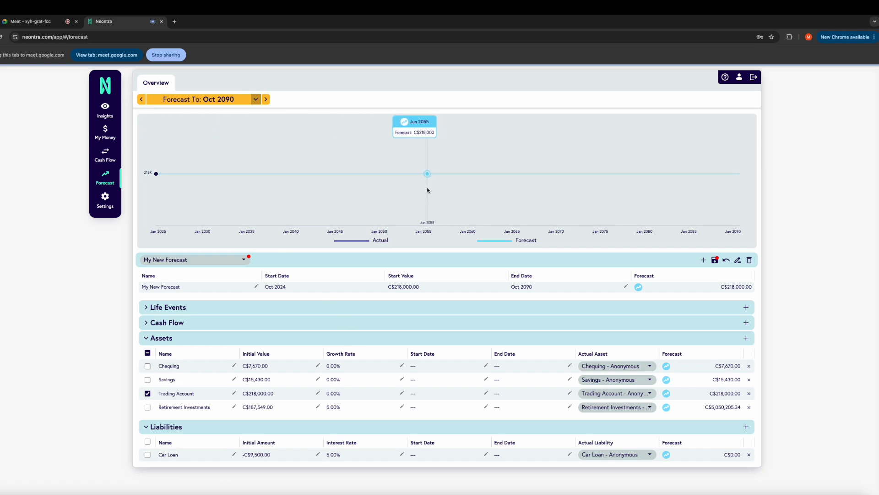
pyautogui.click(402, 393)
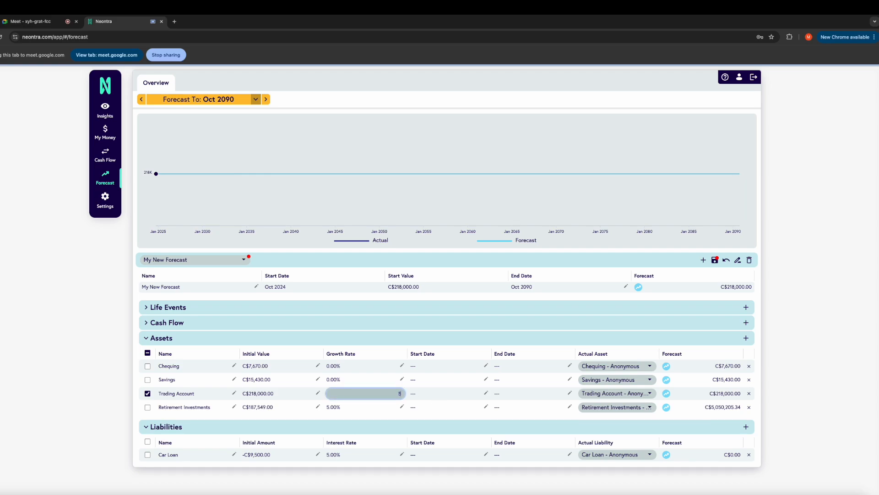
pyautogui.write('5')
pyautogui.press('Return')
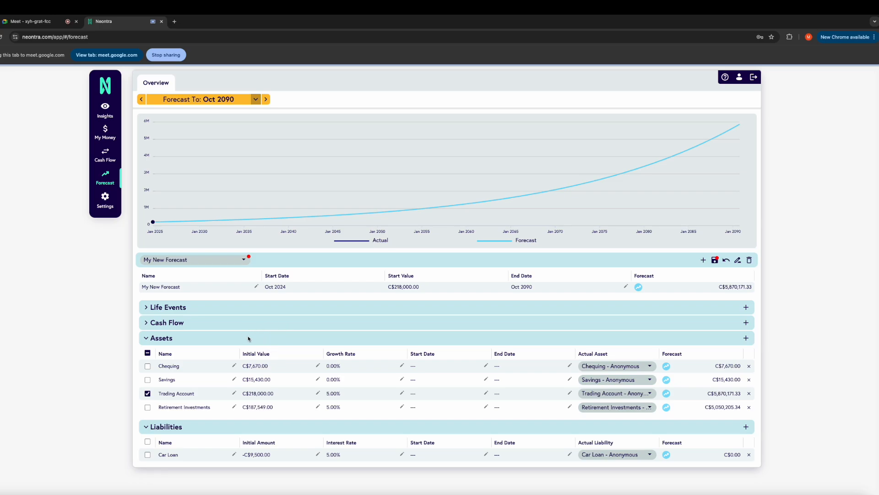
# Limit the forecast chart to the Chequing account, excluding the Trading Account and all other assets.
pyautogui.click(147, 366)
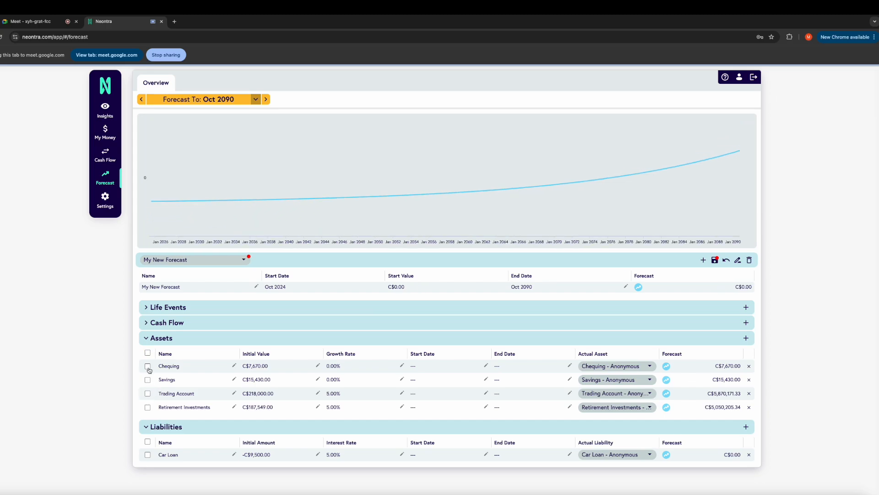
pyautogui.click(148, 379)
pyautogui.click(147, 393)
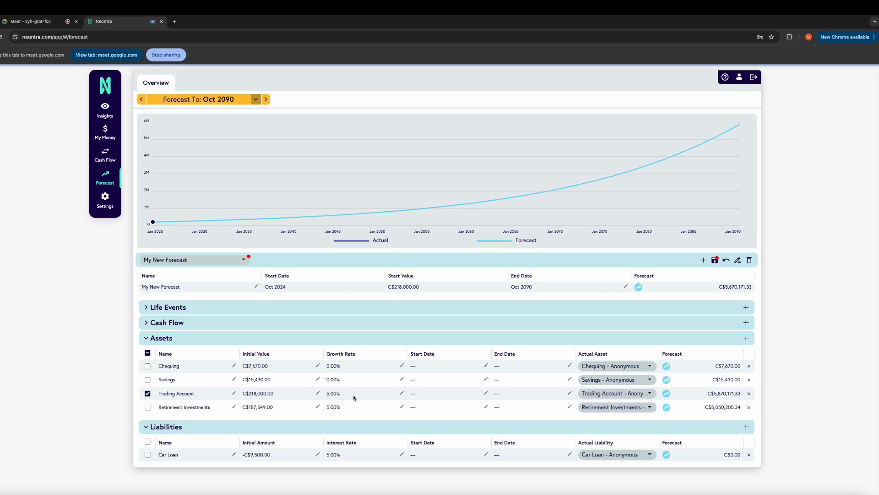
pyautogui.click(147, 393)
pyautogui.click(148, 366)
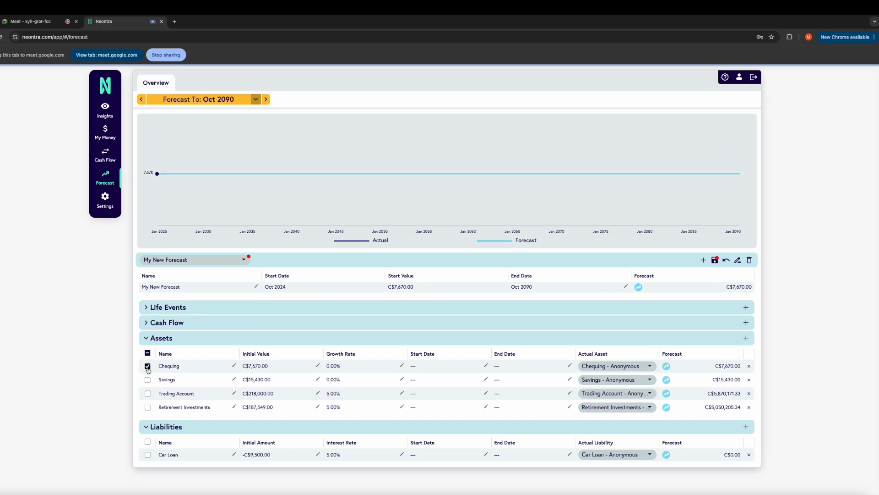
# Expand the Cash Flow section and rename its Car Loan entry to Car Loan Payment.
pyautogui.click(146, 323)
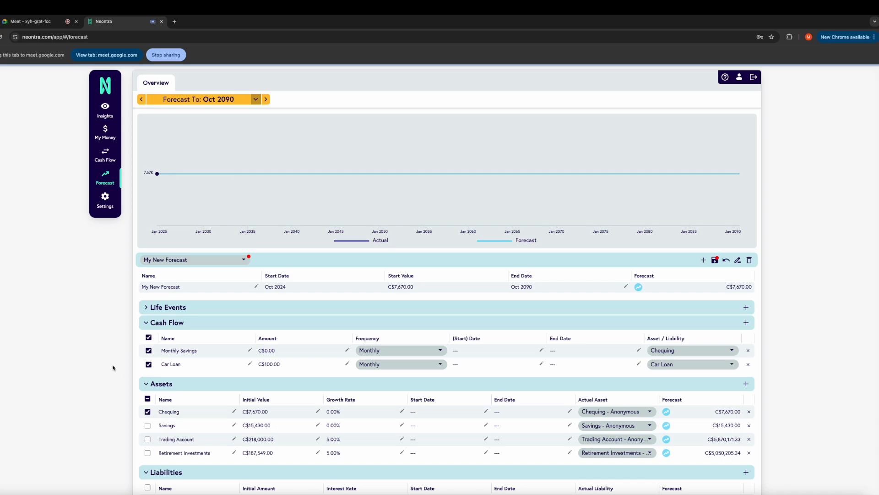
pyautogui.scroll(-1, 113, 368)
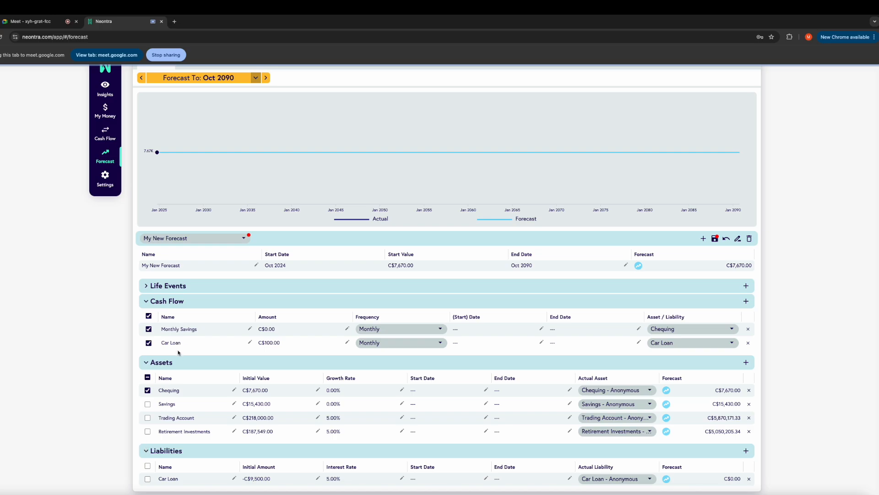
pyautogui.click(249, 343)
pyautogui.write('Pay')
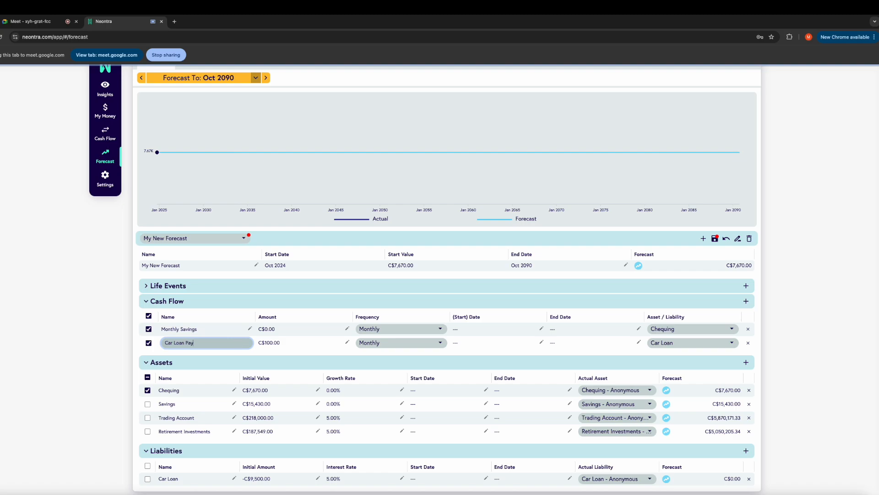
pyautogui.write('ment')
pyautogui.press('Return')
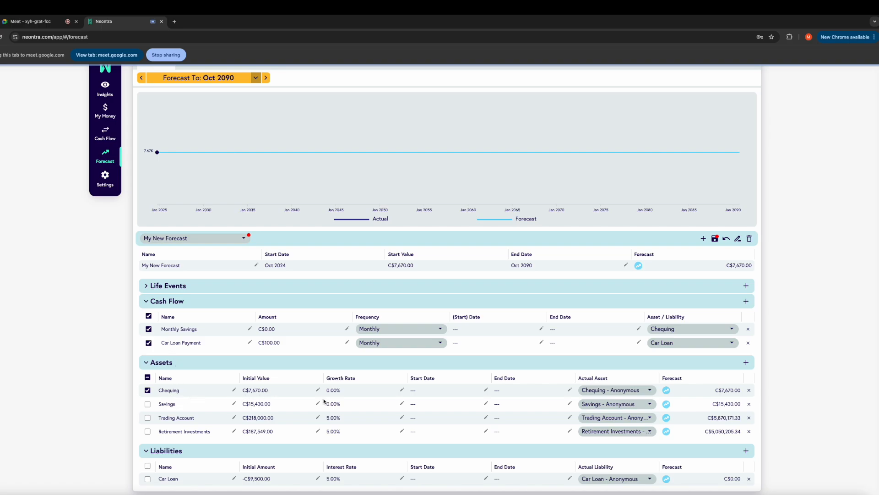
# Set the Monthly Savings cash flow to C$1,500 and compare the Chequing forecast with that entry excluded and included.
pyautogui.moveTo(154, 166)
pyautogui.click(347, 329)
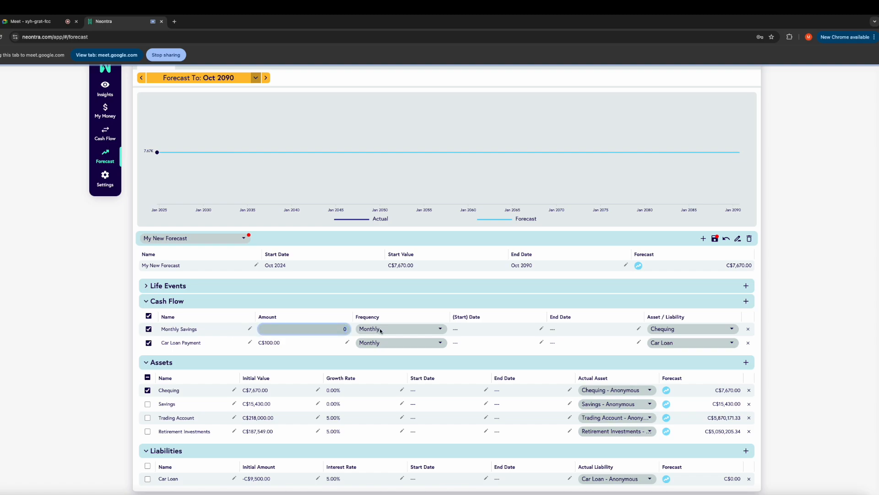
pyautogui.write('1500')
pyautogui.press('Return')
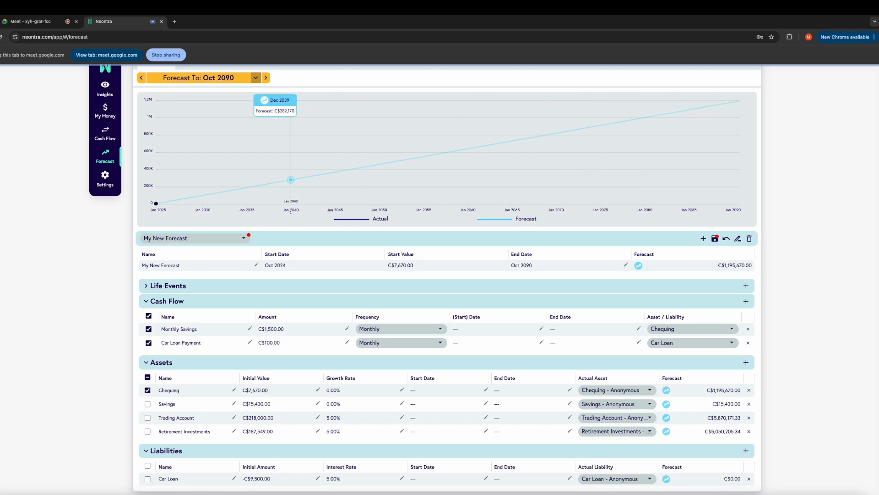
pyautogui.click(148, 329)
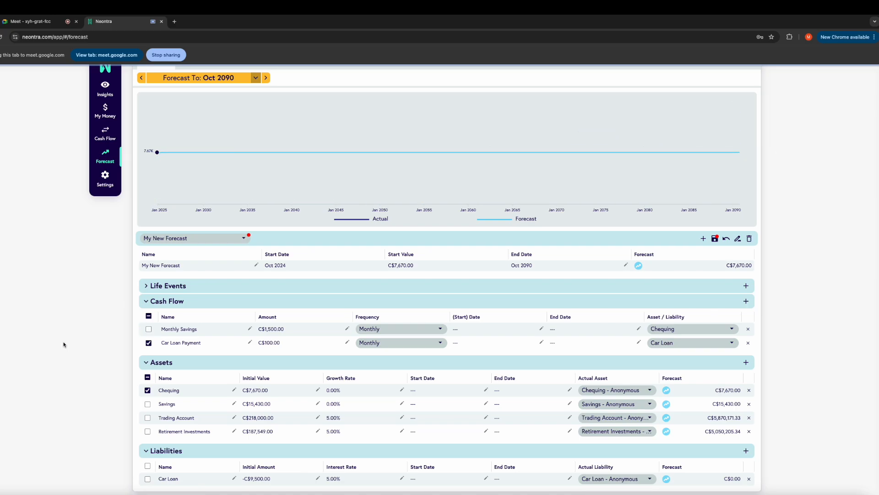
pyautogui.click(148, 329)
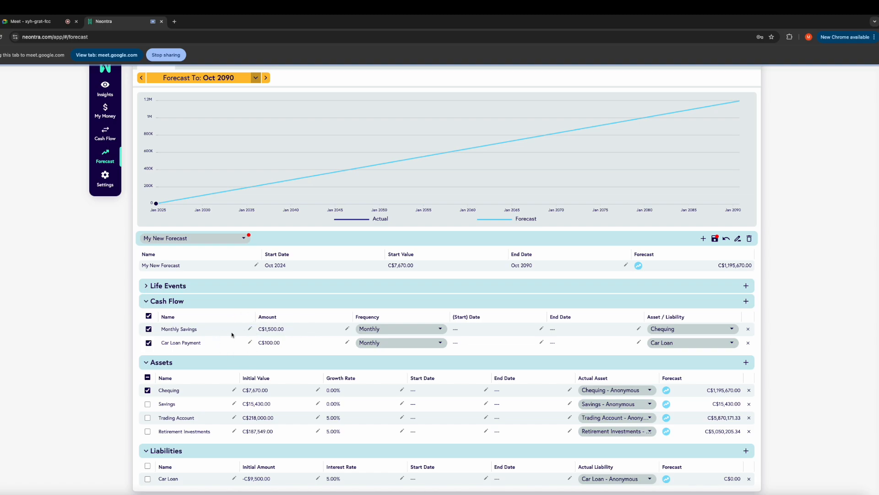
# Rename the Monthly Savings cash flow entry to Investments Contribution.
pyautogui.click(249, 328)
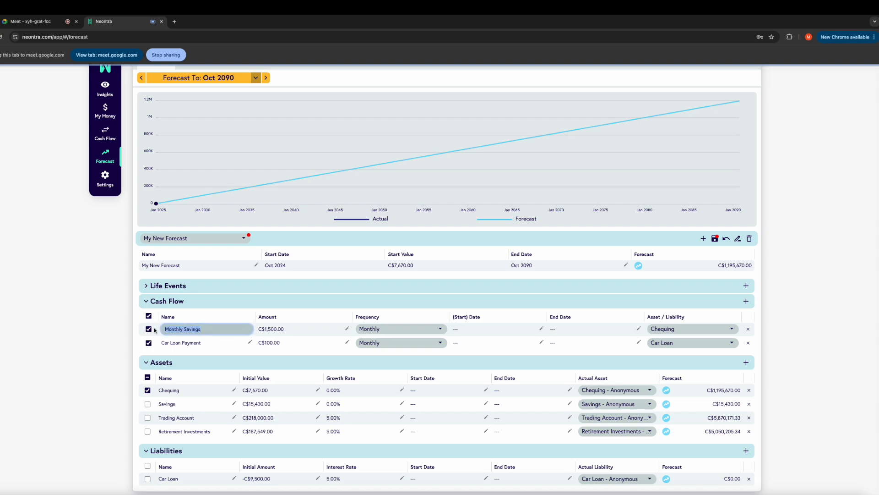
pyautogui.press('Escape')
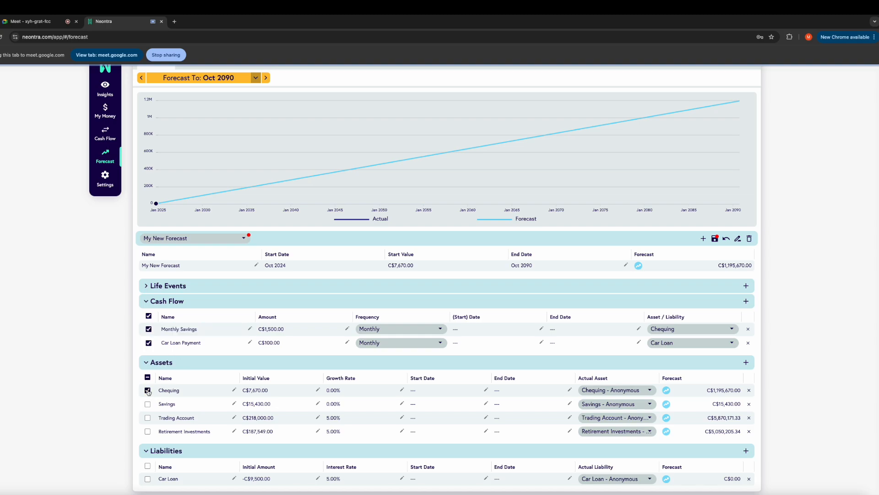
pyautogui.click(250, 329)
pyautogui.write('Investment')
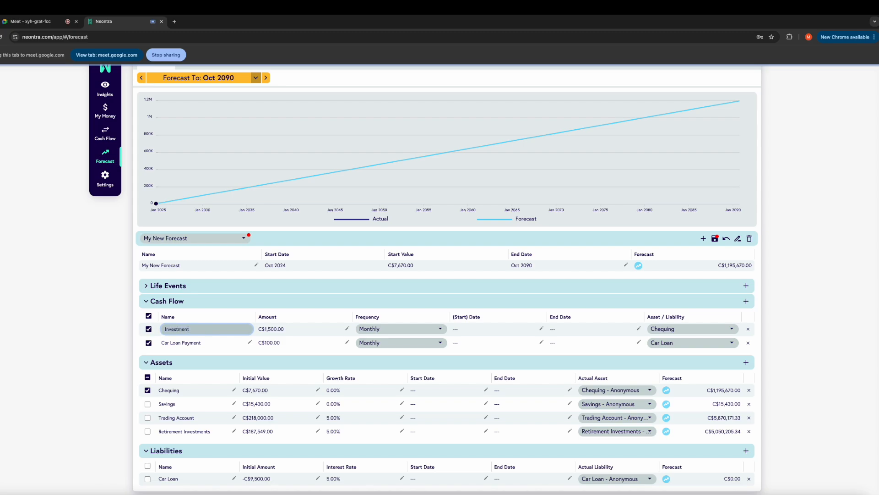
pyautogui.write('s Contribution')
pyautogui.press('Return')
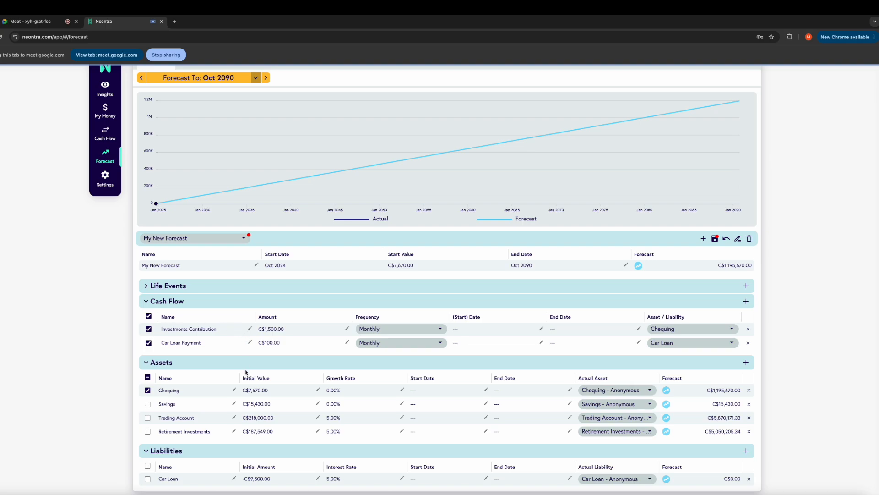
# Set the Investments Contribution amount to C$1,000 and assign the contribution to the Trading Account.
pyautogui.click(347, 328)
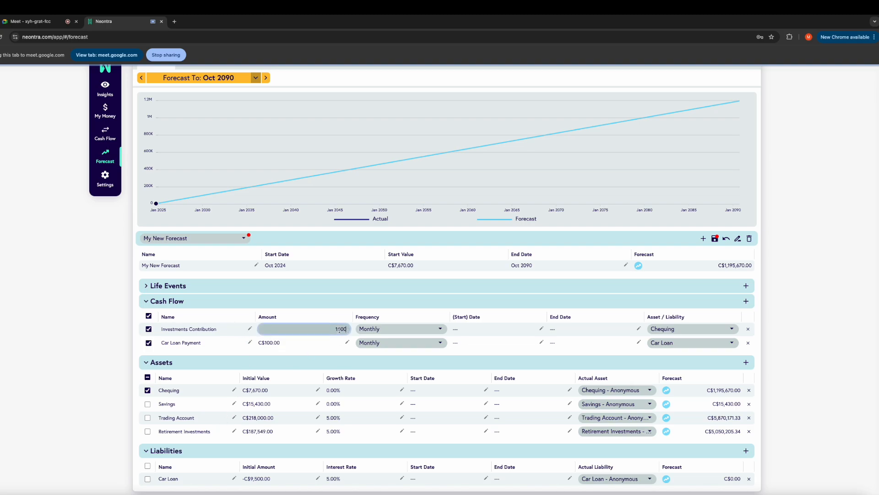
pyautogui.write('1,000')
pyautogui.press('Return')
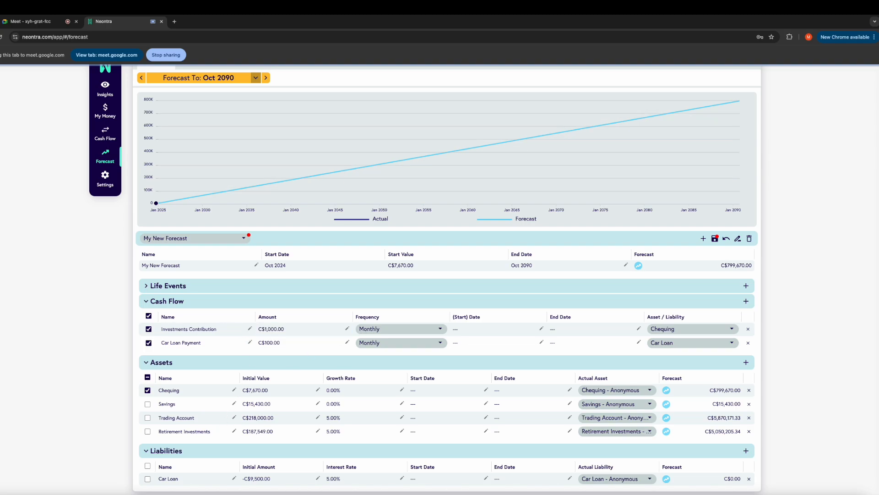
pyautogui.click(687, 329)
pyautogui.click(673, 348)
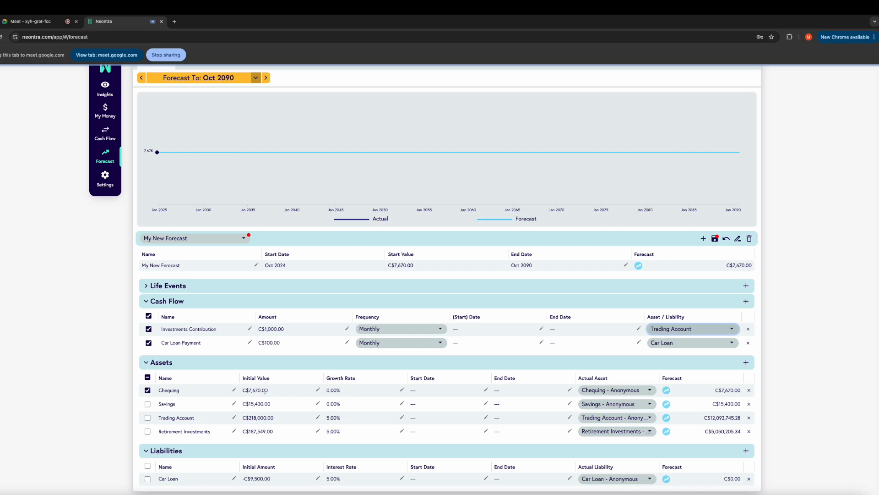
# Chart only the Savings account in place of Chequing and set its growth rate to 1.5%.
pyautogui.click(148, 390)
pyautogui.click(148, 404)
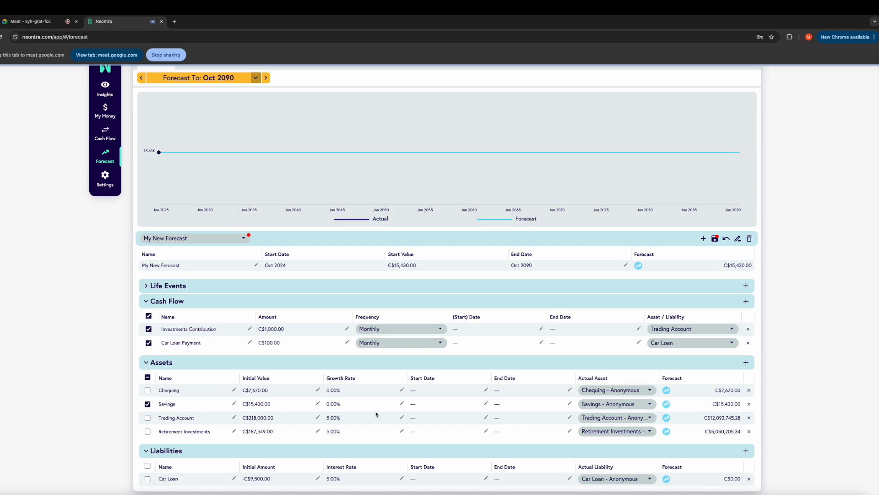
pyautogui.click(401, 404)
pyautogui.write('1.5')
pyautogui.press('Return')
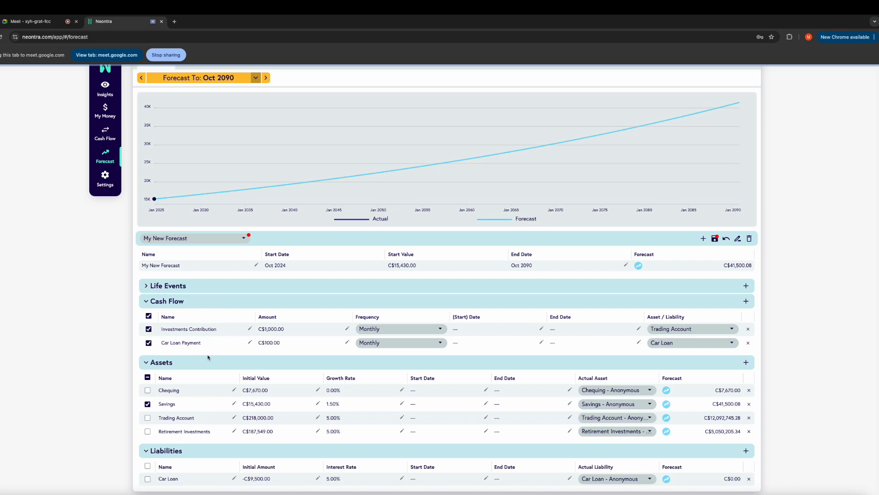
# Chart only the Trading Account and compare its forecast value with the Investments Contribution included and excluded.
pyautogui.click(148, 403)
pyautogui.click(148, 417)
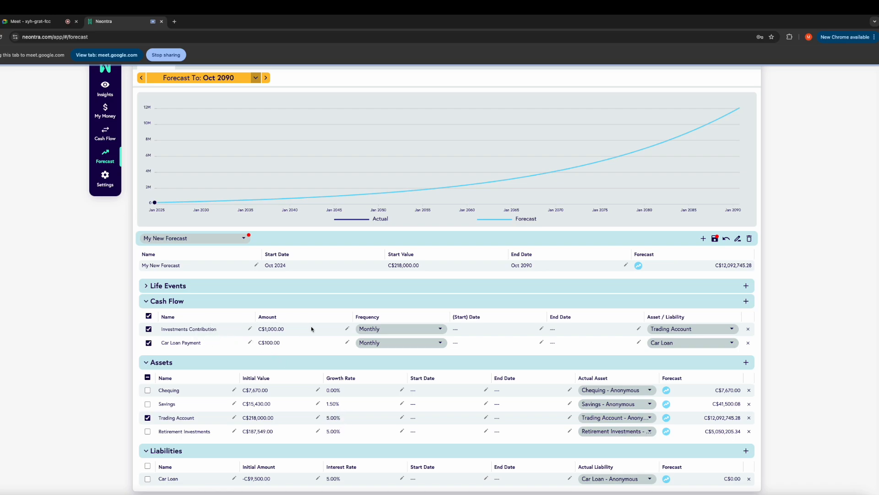
pyautogui.moveTo(719, 333)
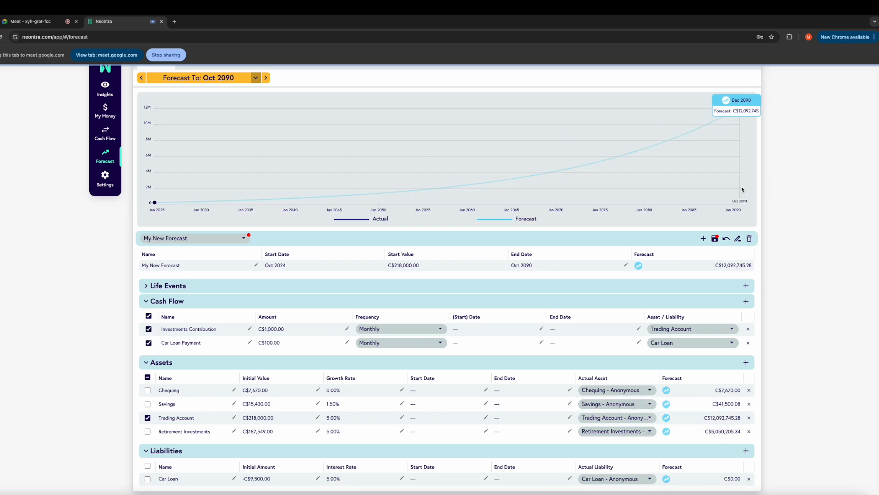
pyautogui.moveTo(705, 418); pyautogui.dragTo(746, 421)
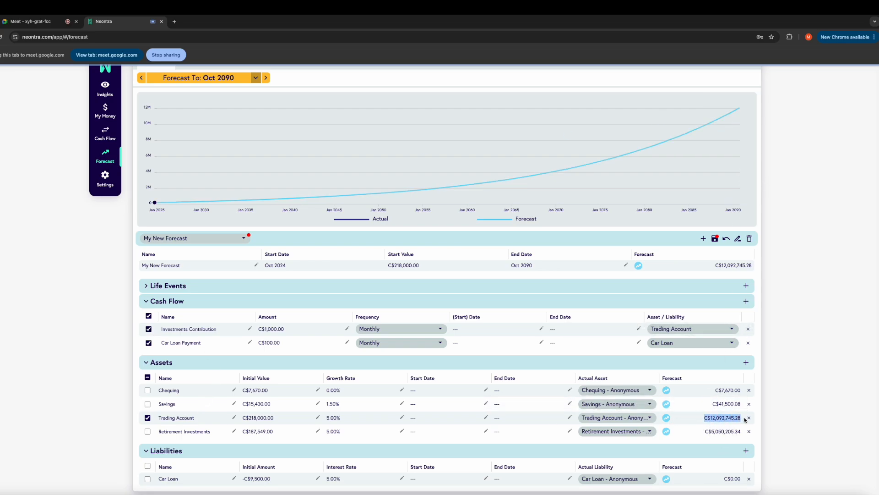
pyautogui.click(148, 329)
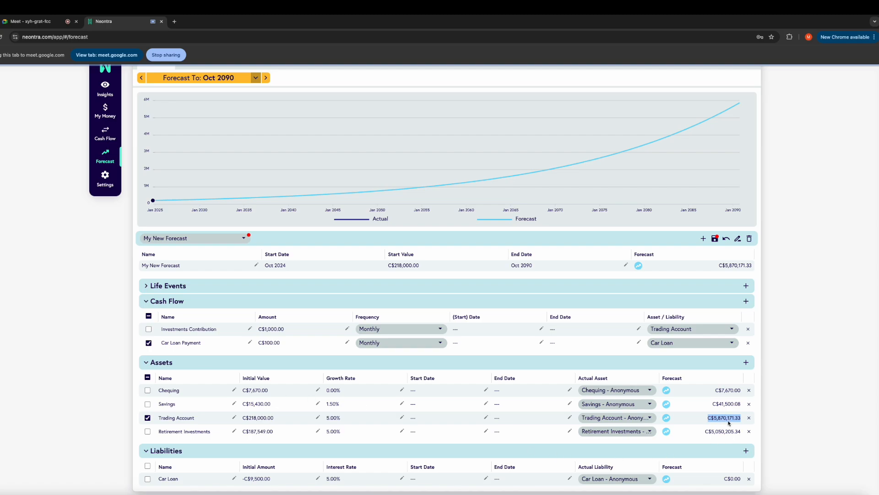
pyautogui.click(149, 329)
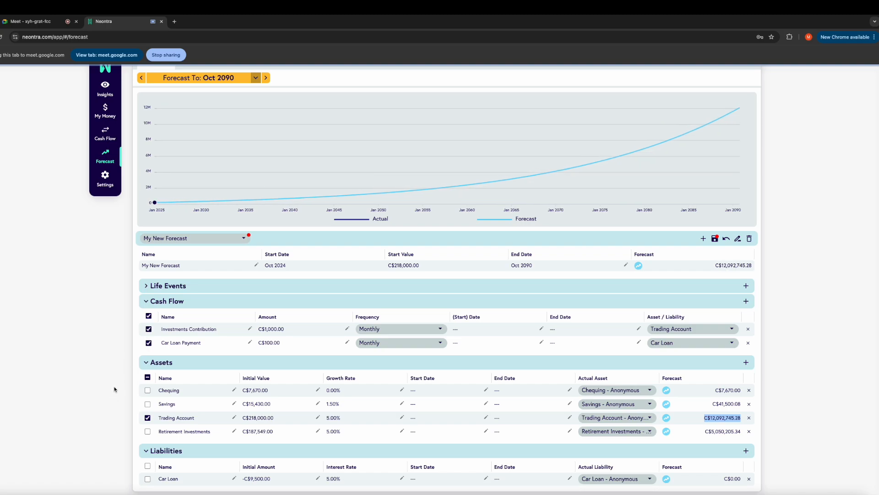
# Chart only the Retirement Investments account and begin a new forecast cash flow item named Retirement Investments Contribution.
pyautogui.click(148, 431)
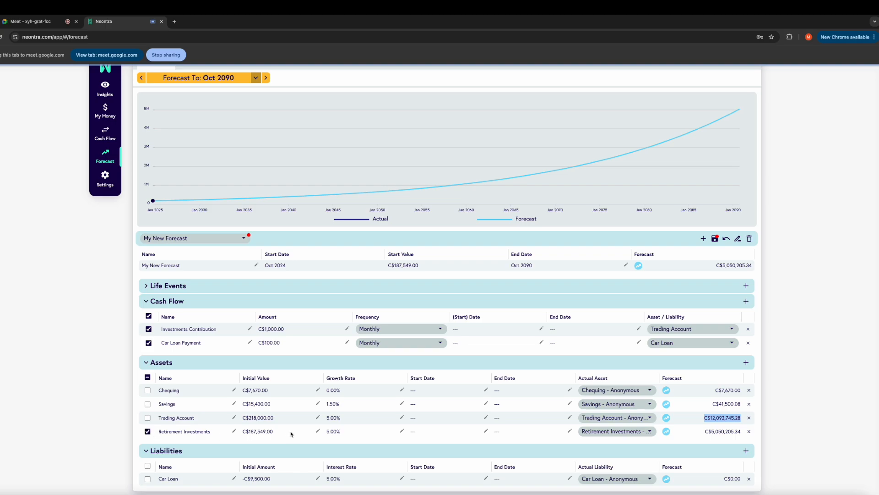
pyautogui.moveTo(716, 316)
pyautogui.click(745, 301)
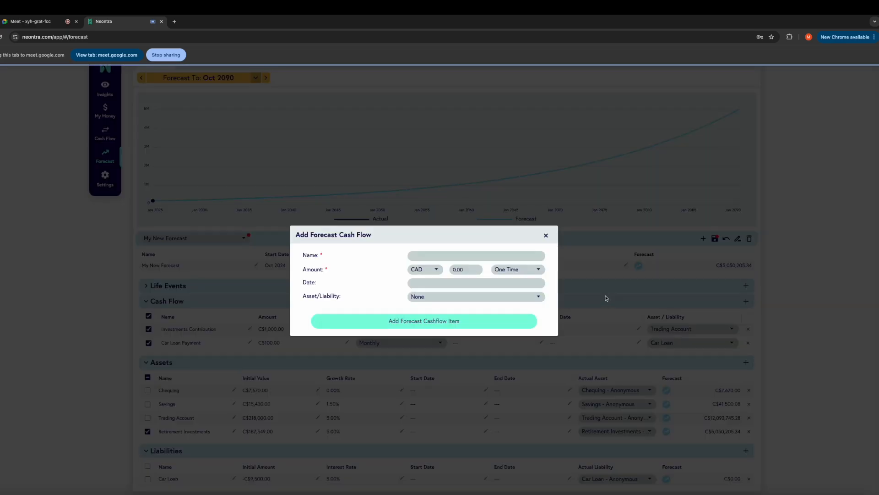
pyautogui.click(462, 257)
pyautogui.write('Retirement')
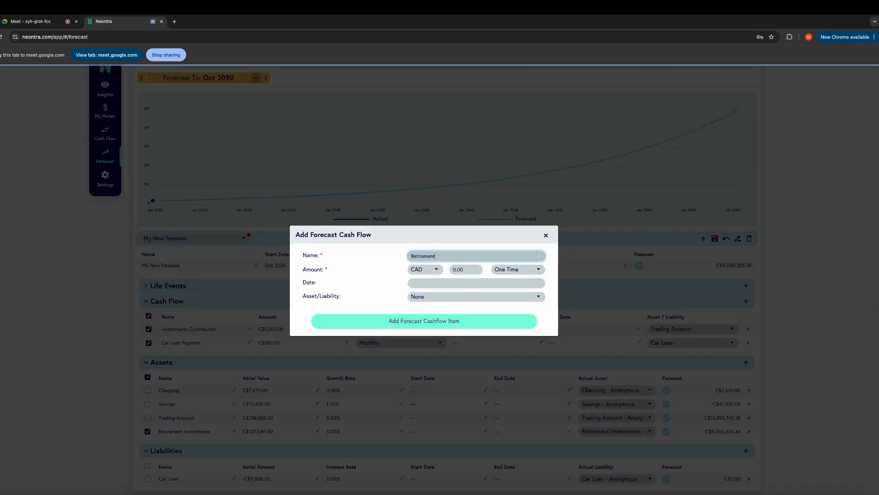
pyautogui.write(' Invesments Con')
pyautogui.press('BackSpace')
pyautogui.press('BackSpace')
pyautogui.press('BackSpace')
pyautogui.press('BackSpace')
pyautogui.press('BackSpace')
pyautogui.press('BackSpace')
pyautogui.press('BackSpace')
pyautogui.write('ments Contribution')
# Add the new cash flow item with an amount of CAD 500 monthly, assigned to Retirement Investments.
pyautogui.click(466, 269)
pyautogui.write('500')
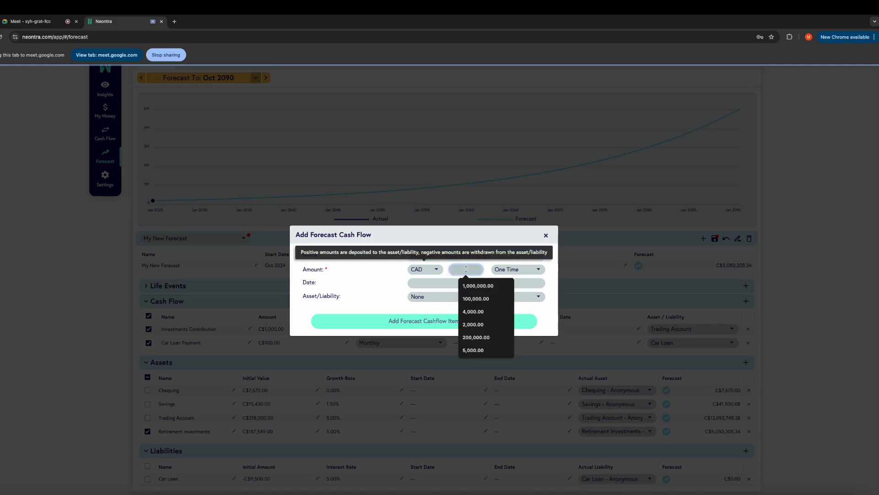
pyautogui.click(494, 268)
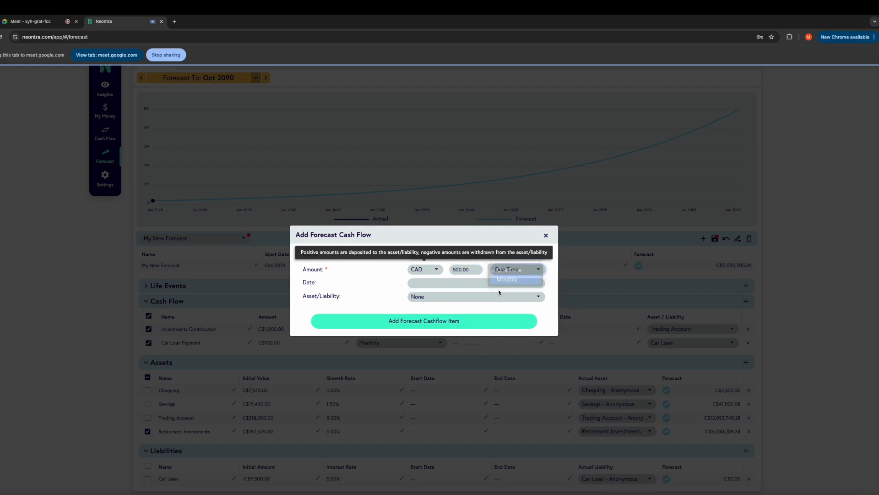
pyautogui.click(504, 288)
pyautogui.click(493, 302)
pyautogui.click(458, 342)
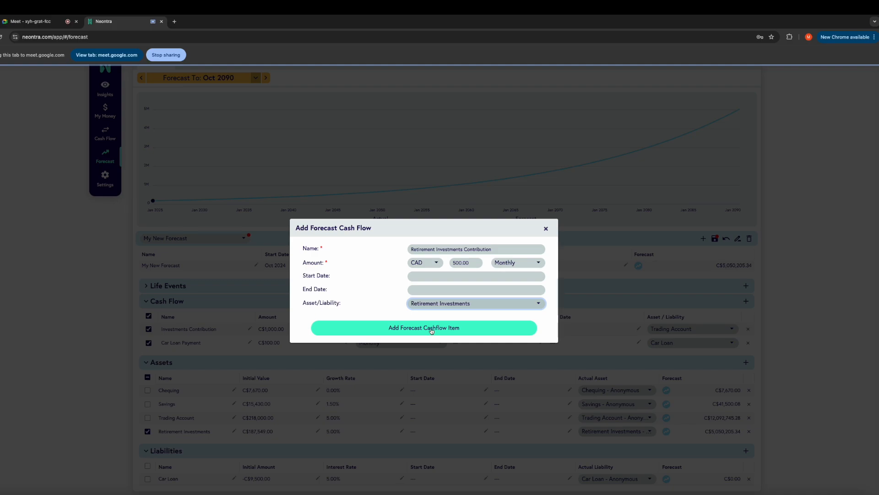
pyautogui.click(431, 329)
pyautogui.scroll(-1, 383, 405)
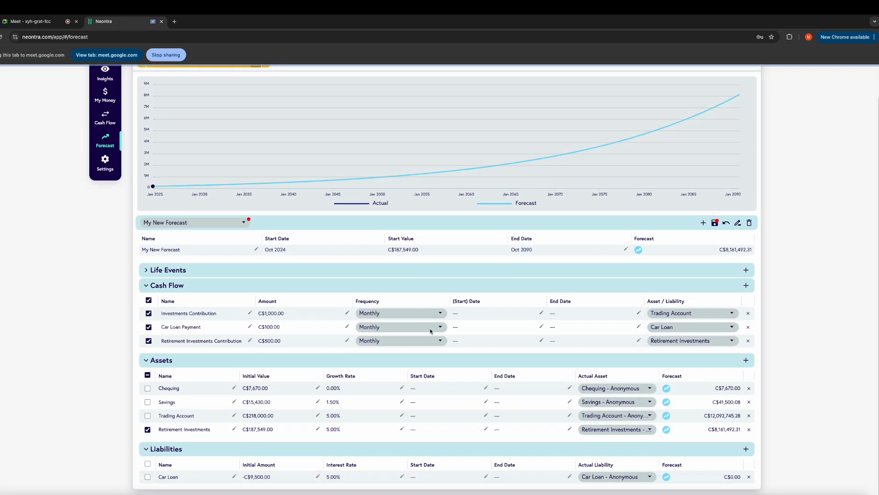
# Chart only the Car Loan liability by excluding all assets, and collapse the Assets section.
pyautogui.scroll(1, 381, 426)
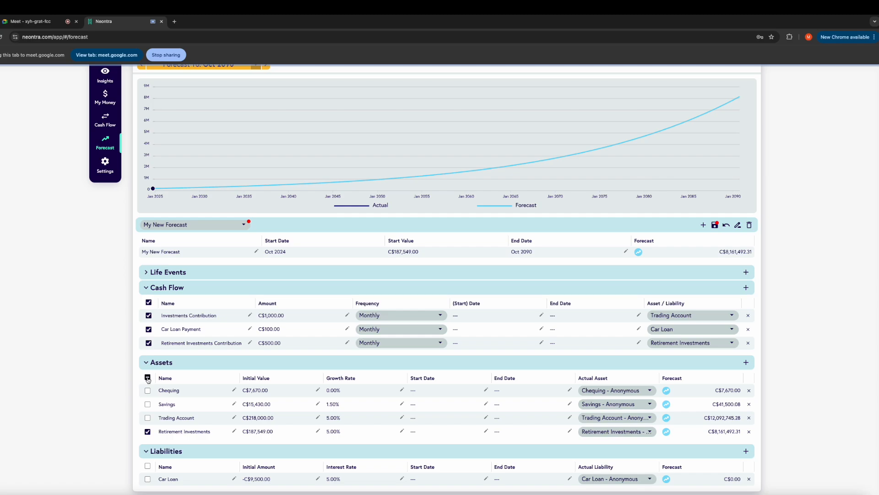
pyautogui.scroll(1, 148, 379)
pyautogui.scroll(-1, 147, 379)
pyautogui.click(148, 378)
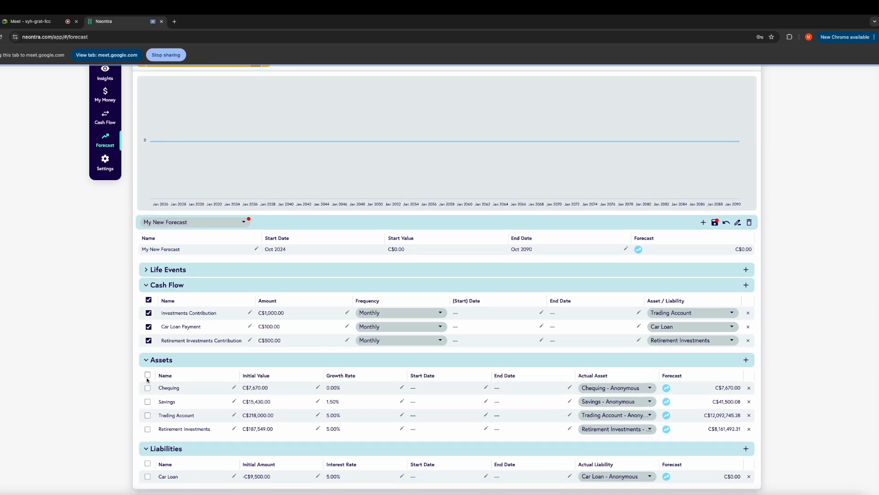
pyautogui.click(148, 476)
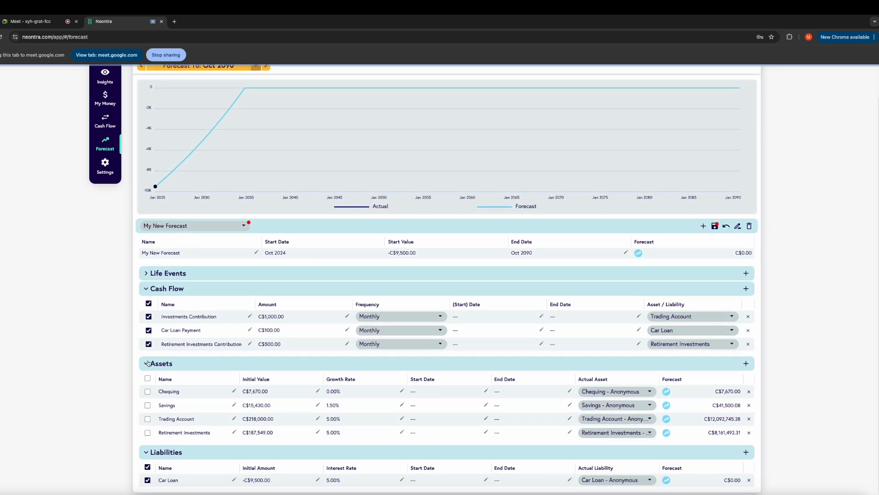
pyautogui.click(147, 363)
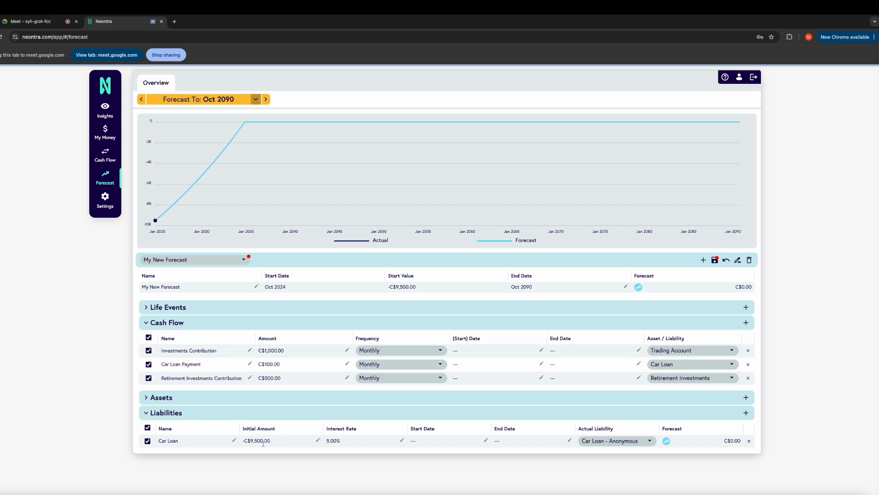
# Compare the Car Loan forecast with the Car Loan Payment excluded and included.
pyautogui.moveTo(155, 222)
pyautogui.click(148, 365)
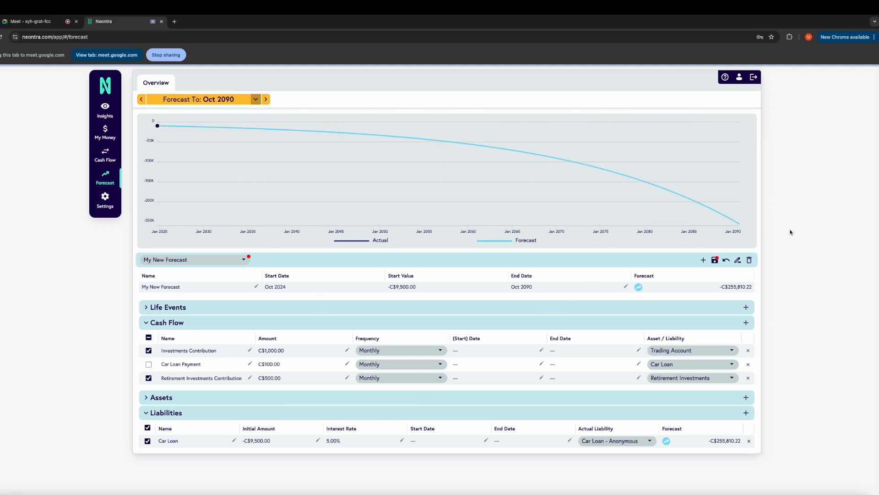
pyautogui.click(147, 365)
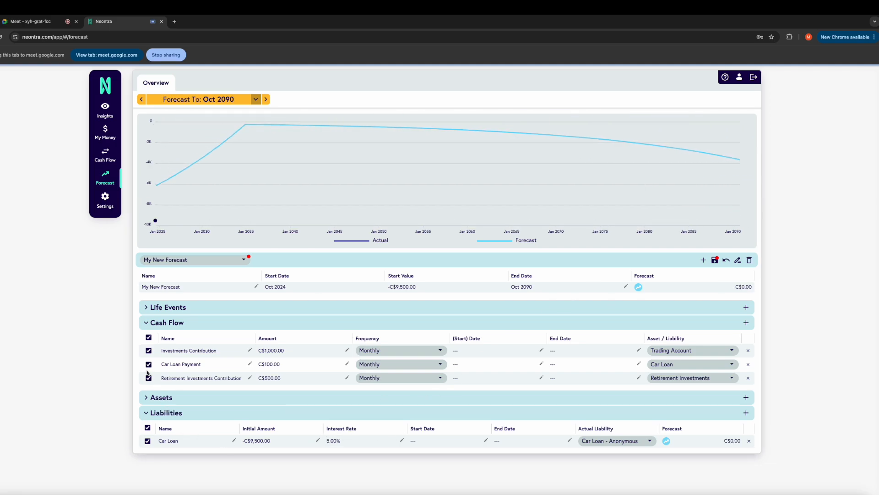
# Try a Car Loan Payment of C$50 to compare the loan payoff, and restore the payment to C$100.
pyautogui.click(348, 365)
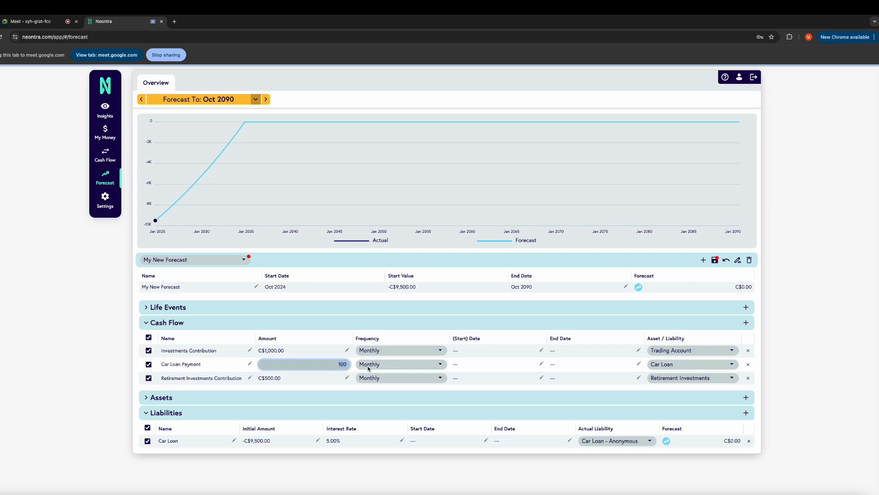
pyautogui.press('Return')
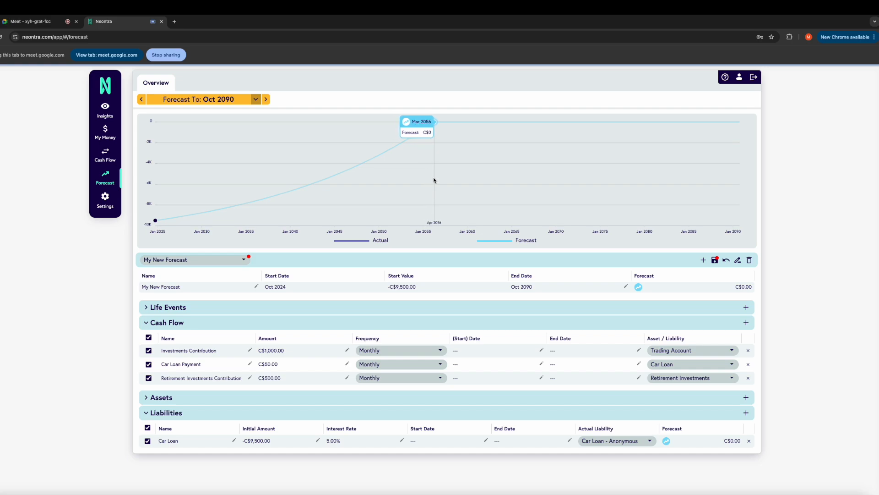
pyautogui.click(347, 364)
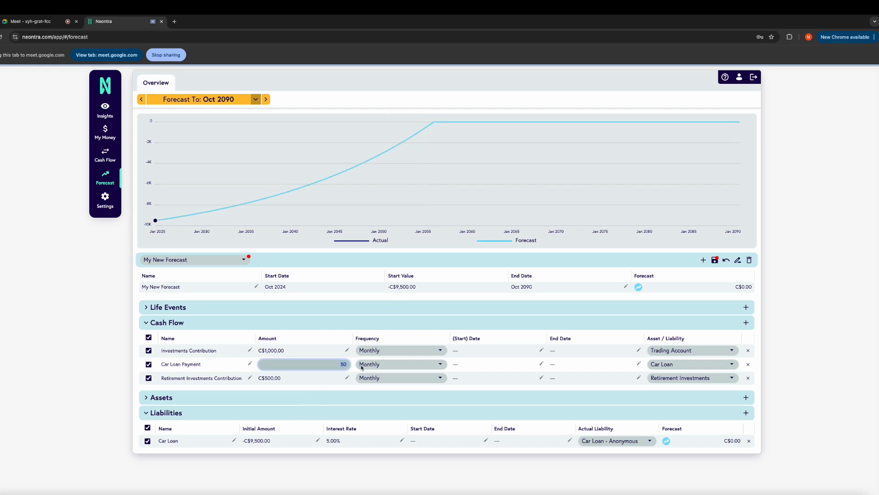
pyautogui.write('100')
pyautogui.press('Return')
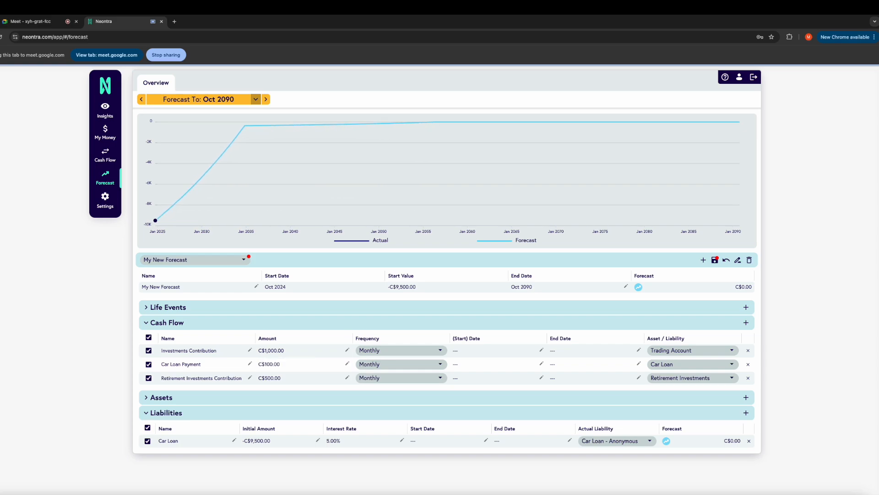
# Include all assets in the forecast chart alongside the Car Loan, and collapse the Cash Flow section.
pyautogui.click(146, 398)
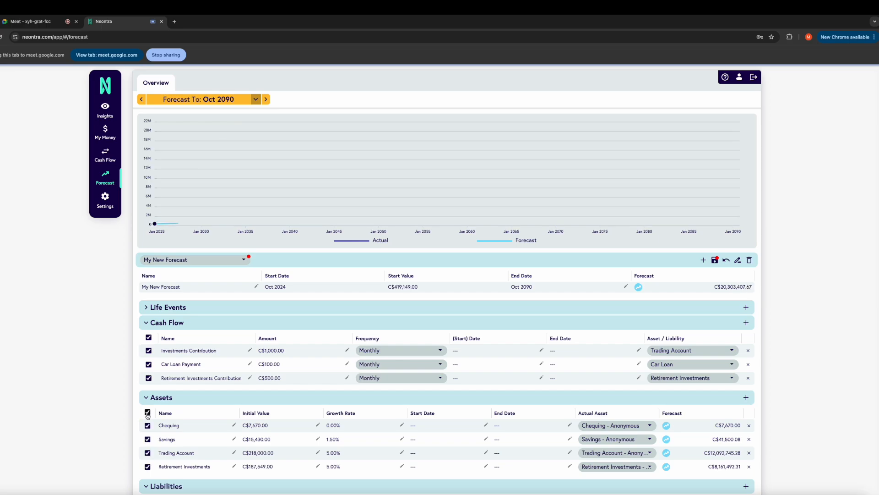
pyautogui.scroll(-2, 137, 412)
pyautogui.click(146, 289)
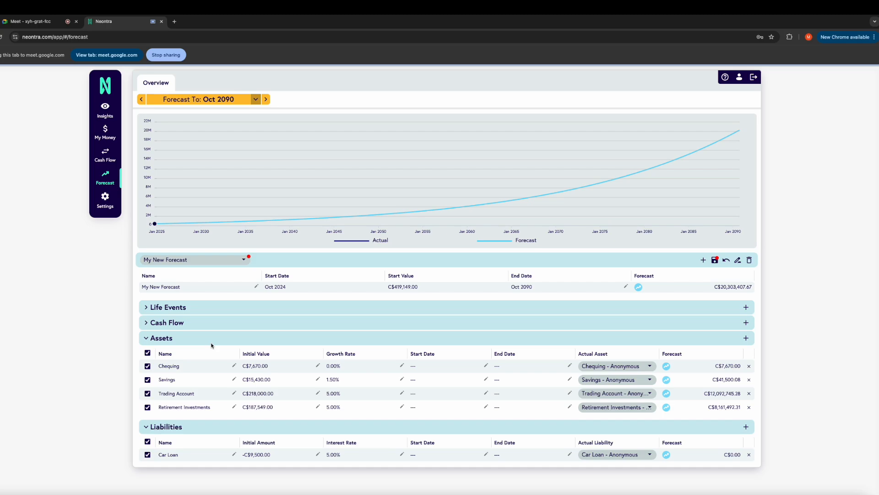
pyautogui.moveTo(534, 216)
# Rename the forecast to My Plan and save it.
pyautogui.click(256, 286)
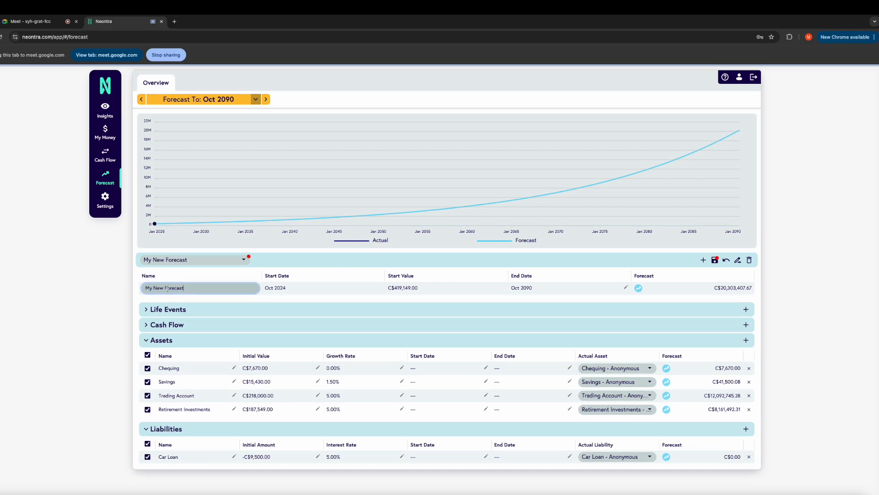
pyautogui.moveTo(154, 288); pyautogui.dragTo(225, 290)
pyautogui.write('Plan')
pyautogui.press('Return')
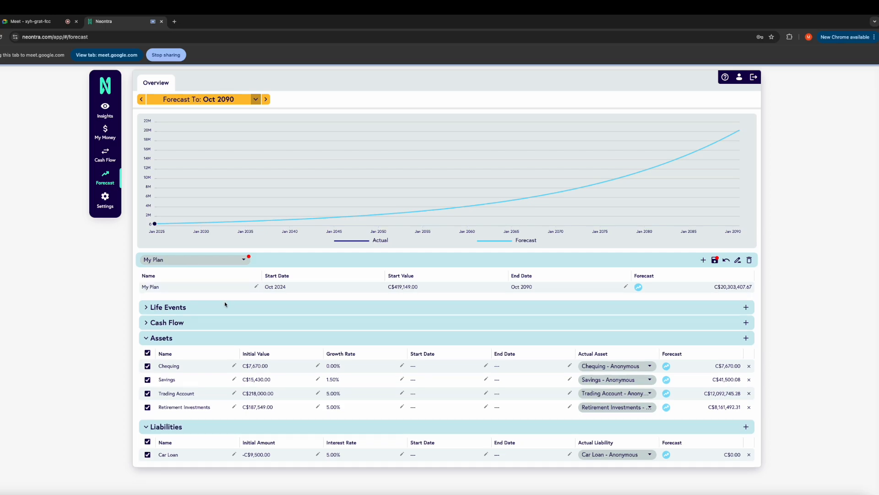
pyautogui.click(715, 260)
# Expand the Cash Flow and Life Events sections and review the plan's cash flow, assets, and liabilities.
pyautogui.click(146, 323)
pyautogui.scroll(-1, 146, 324)
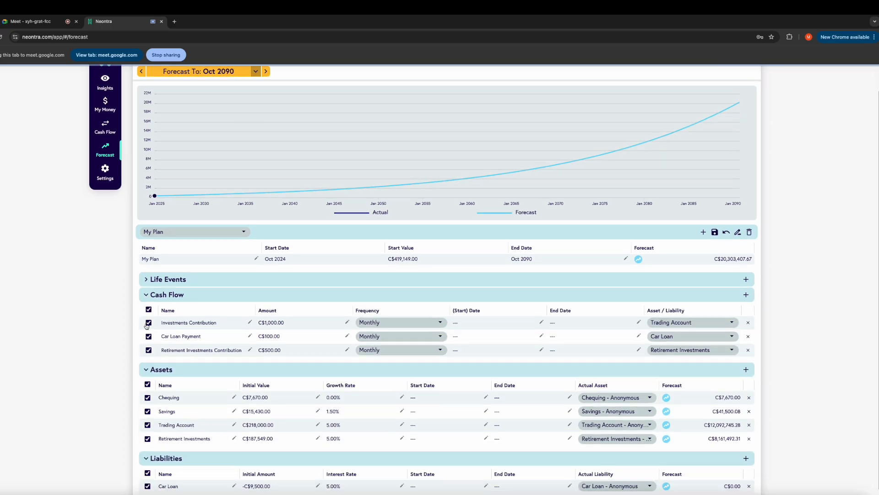
pyautogui.click(146, 290)
pyautogui.click(147, 327)
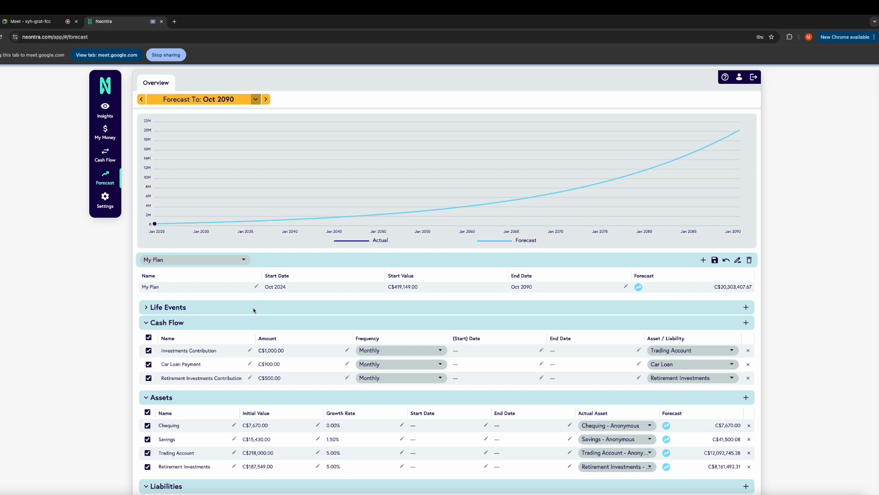
pyautogui.click(147, 309)
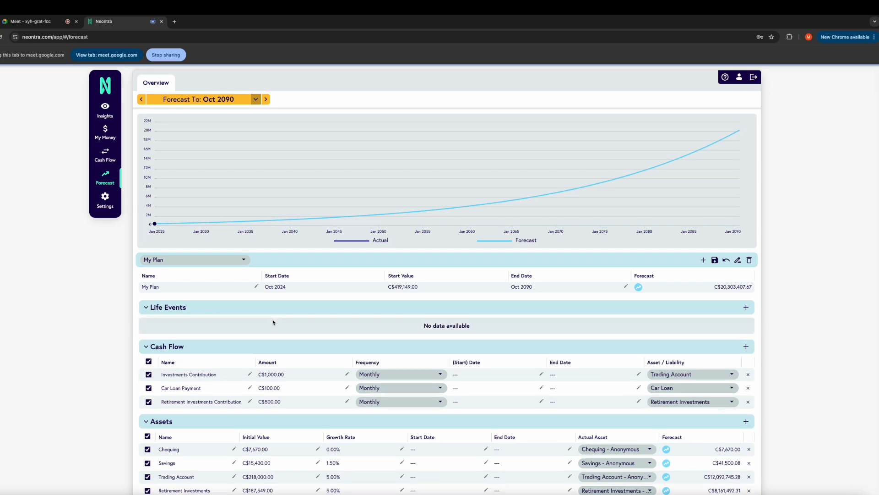
pyautogui.scroll(-2, 276, 309)
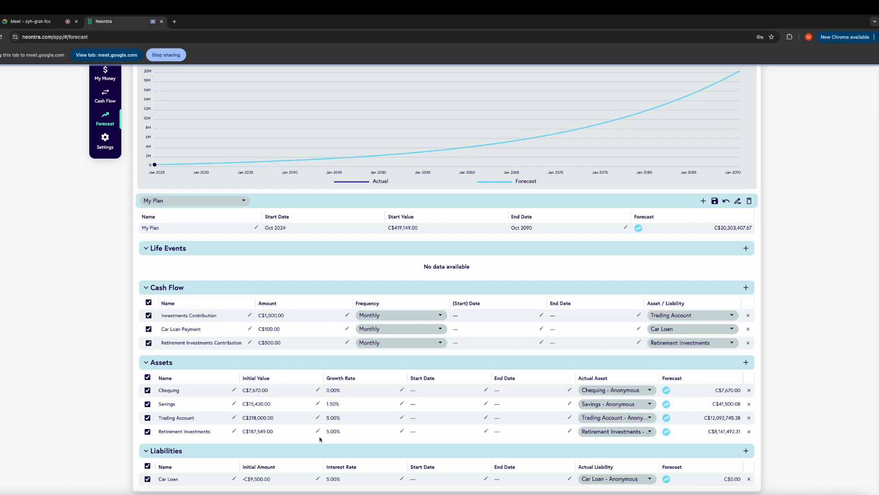
pyautogui.scroll(2, 319, 439)
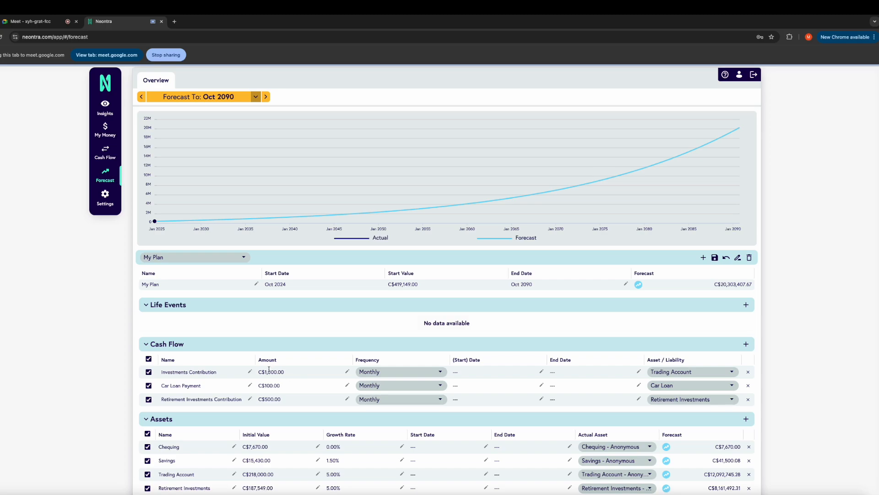
pyautogui.scroll(-2, 270, 369)
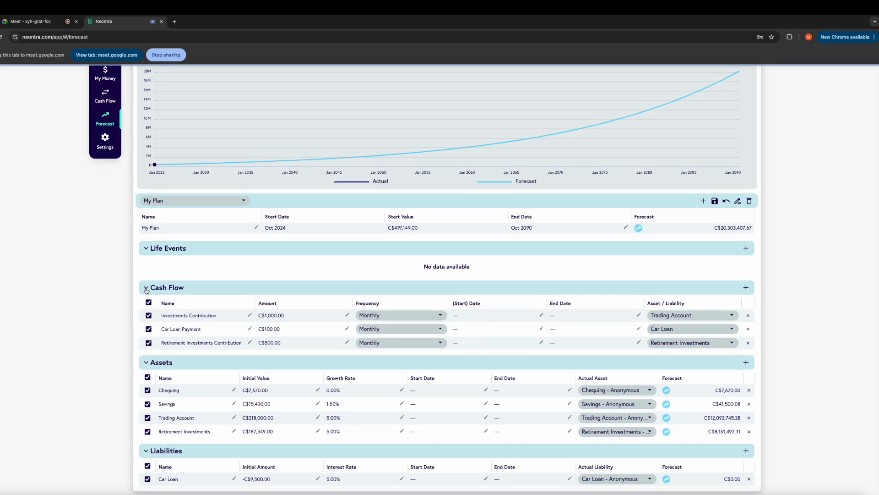
pyautogui.click(146, 290)
pyautogui.click(146, 347)
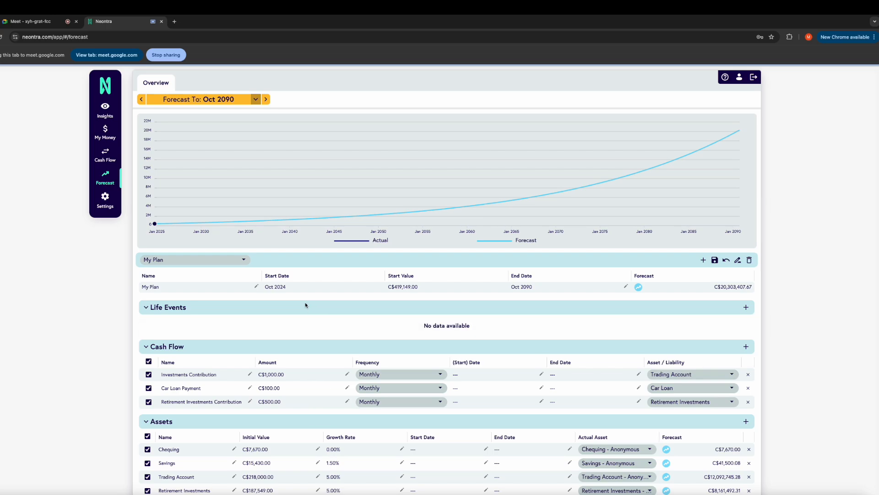
# View the types of life events available for the forecast, and look over the plan's existing entries.
pyautogui.click(747, 308)
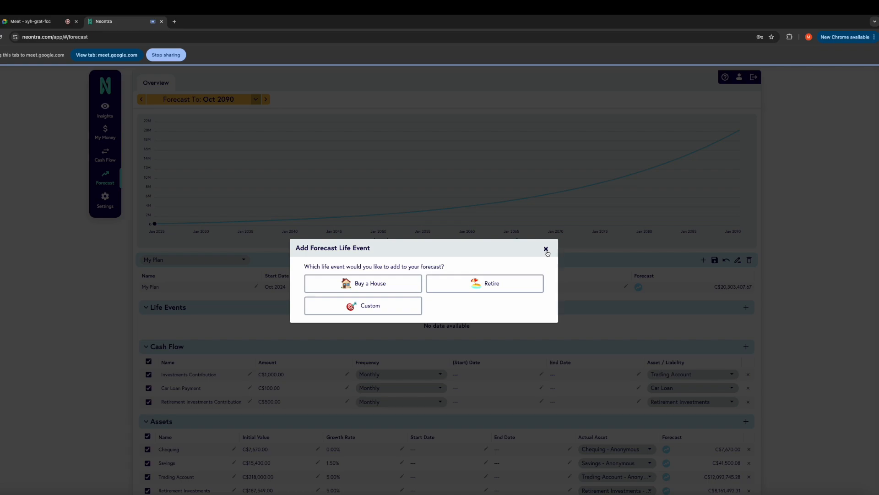
pyautogui.click(546, 250)
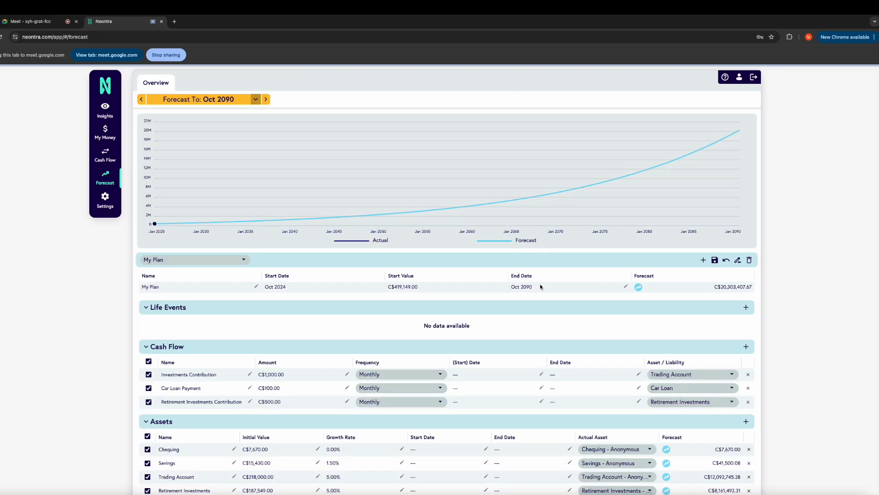
pyautogui.scroll(-2, 529, 350)
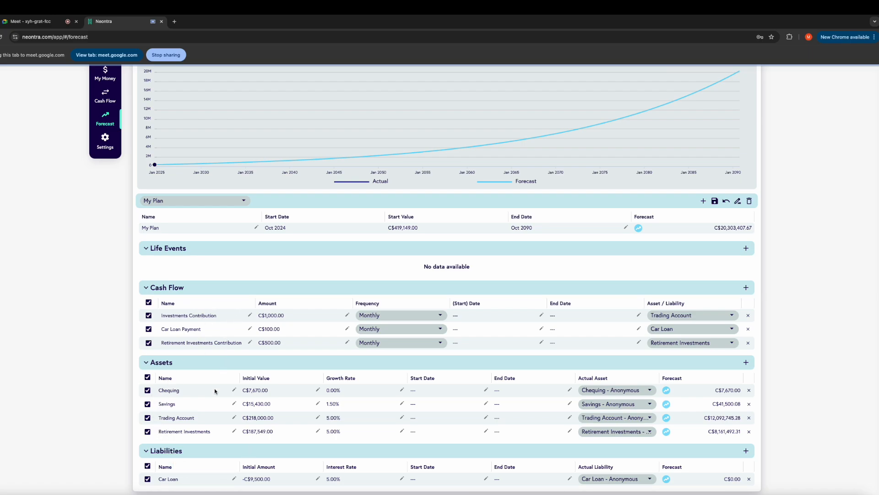
pyautogui.scroll(1, 232, 330)
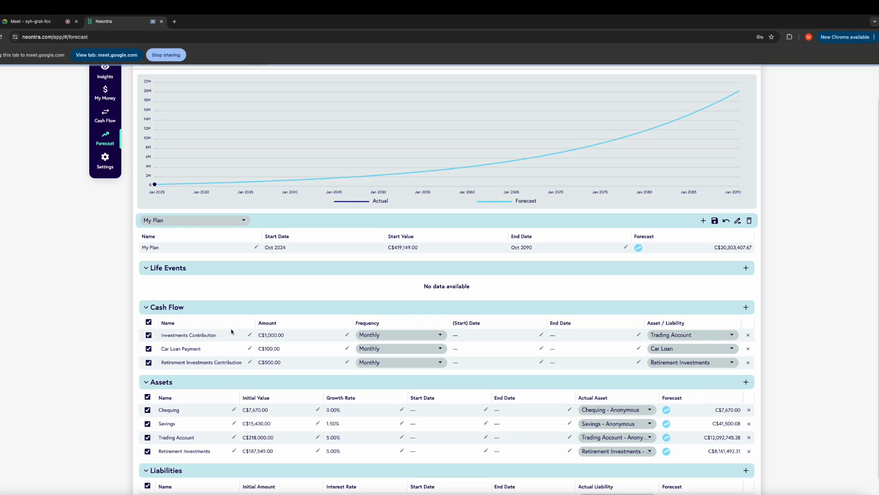
pyautogui.scroll(-1, 482, 295)
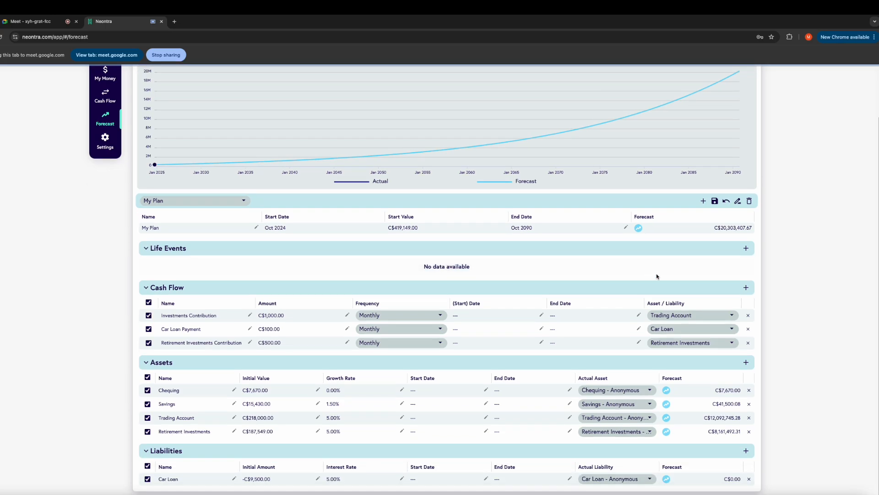
# Start a Buy a House life event in the forecast with a purchase date of July 2030.
pyautogui.click(743, 249)
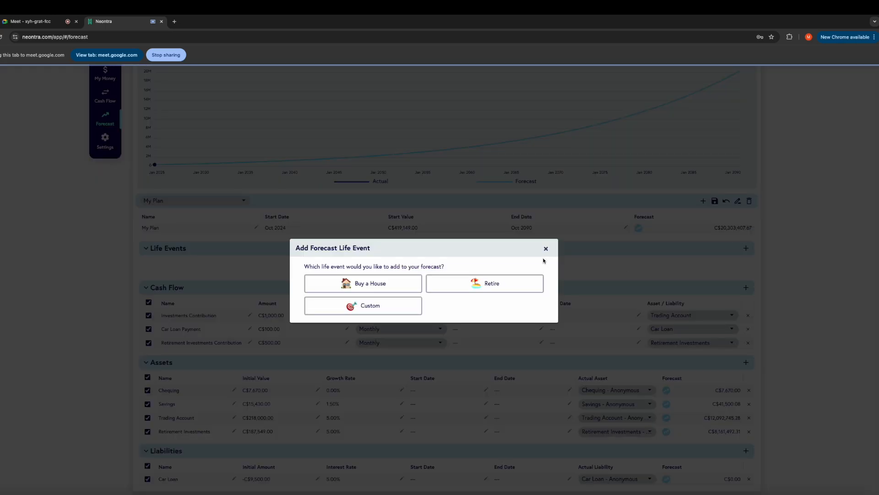
pyautogui.click(372, 284)
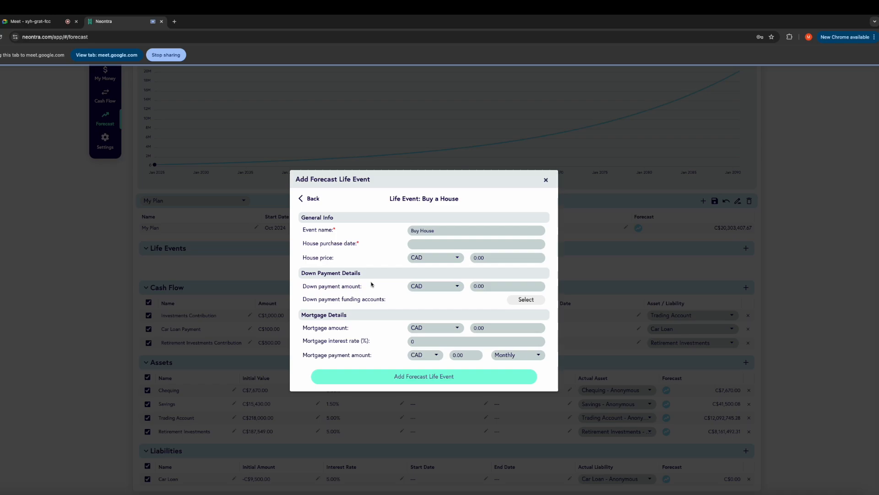
pyautogui.click(445, 243)
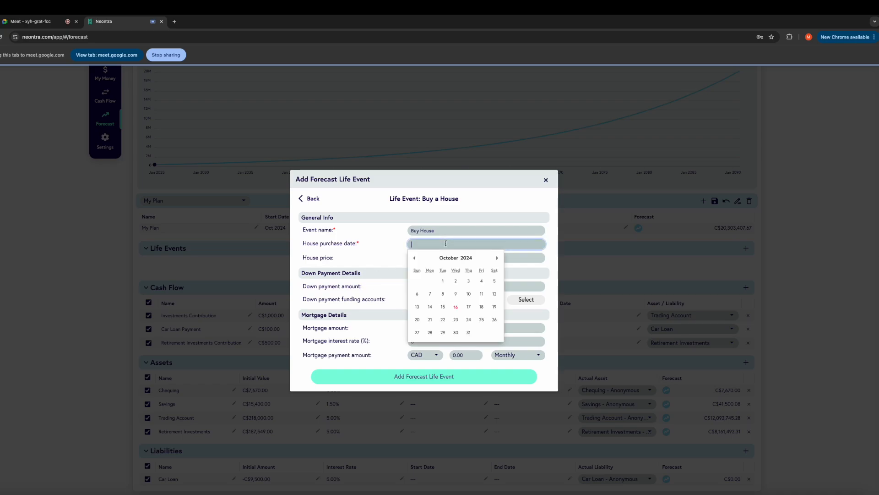
pyautogui.click(467, 258)
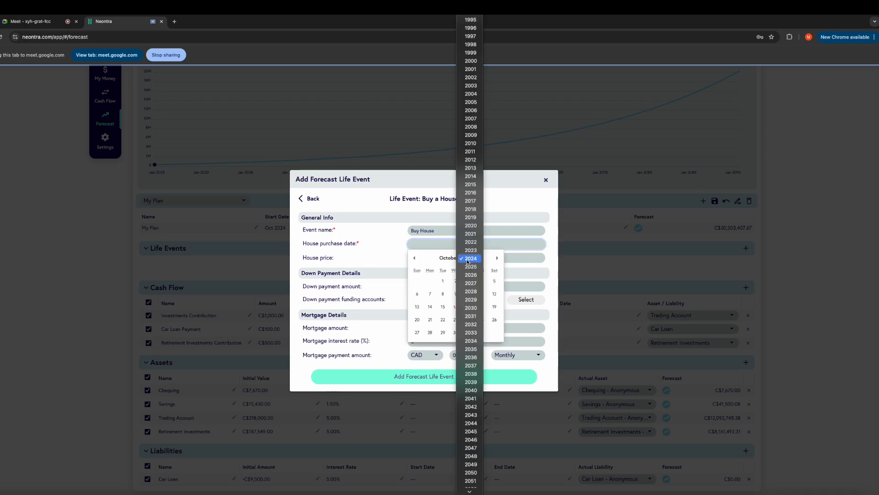
pyautogui.click(471, 307)
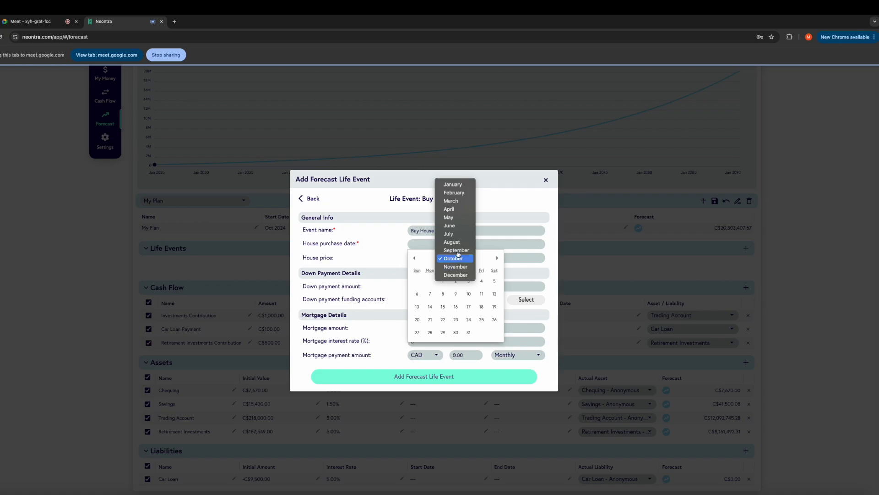
pyautogui.click(449, 234)
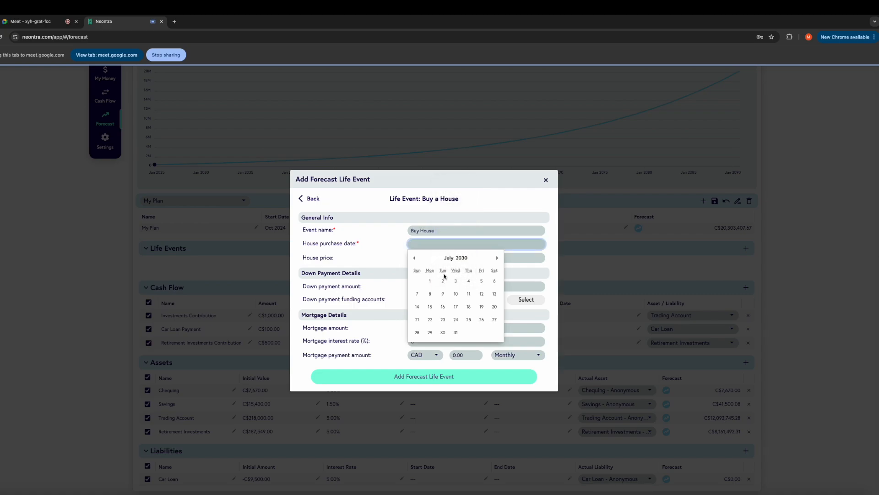
pyautogui.click(430, 281)
# Set the house price to 1,000,000 CAD and the down payment amount to 200,000 CAD.
pyautogui.click(507, 257)
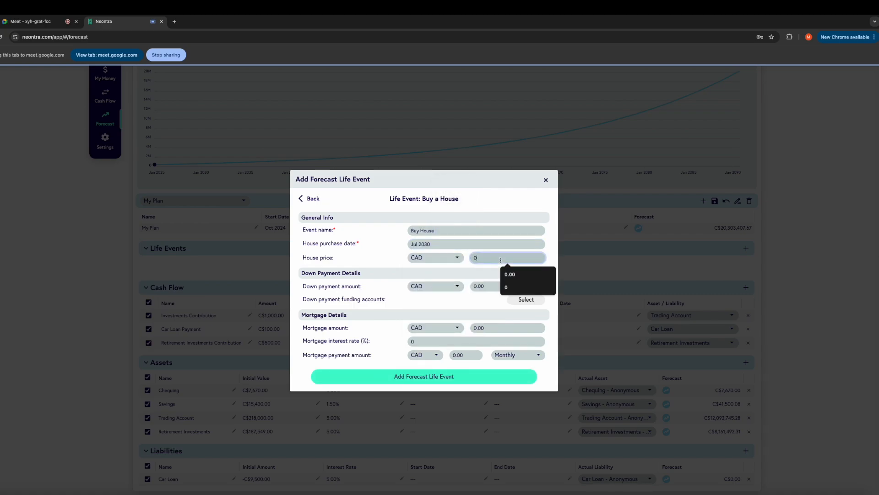
pyautogui.write('10000')
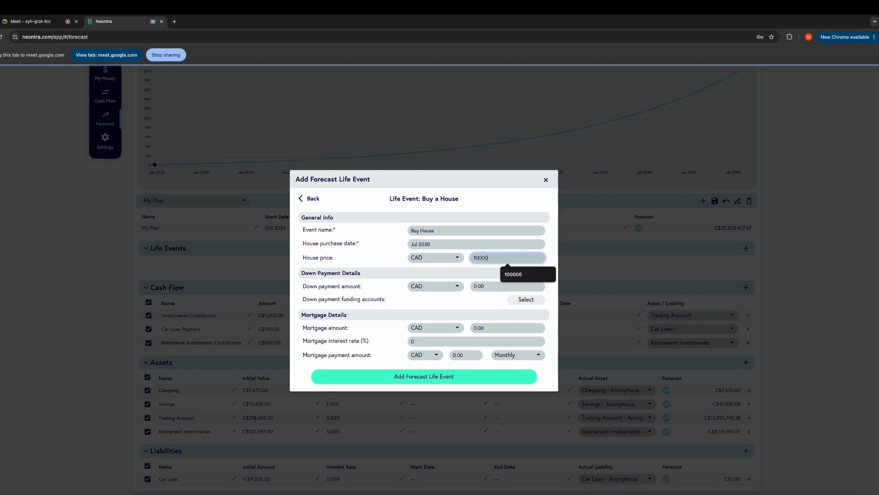
pyautogui.write('00')
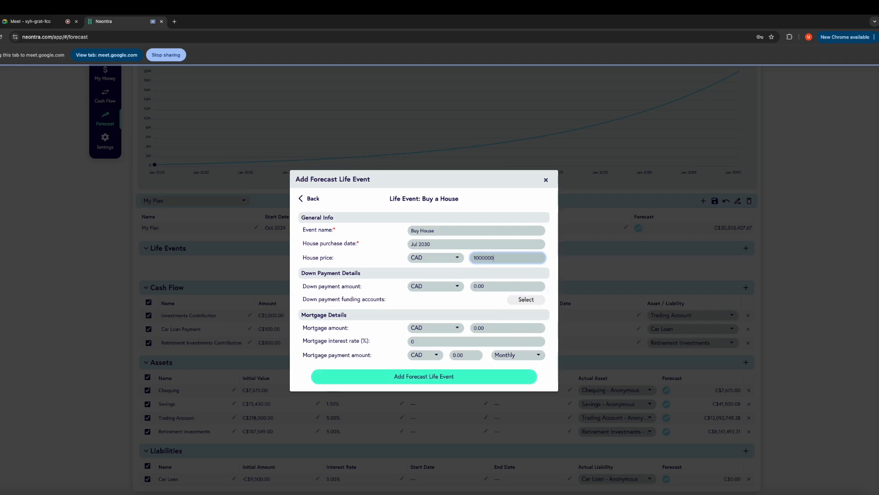
pyautogui.press('Tab')
pyautogui.press('Tab')
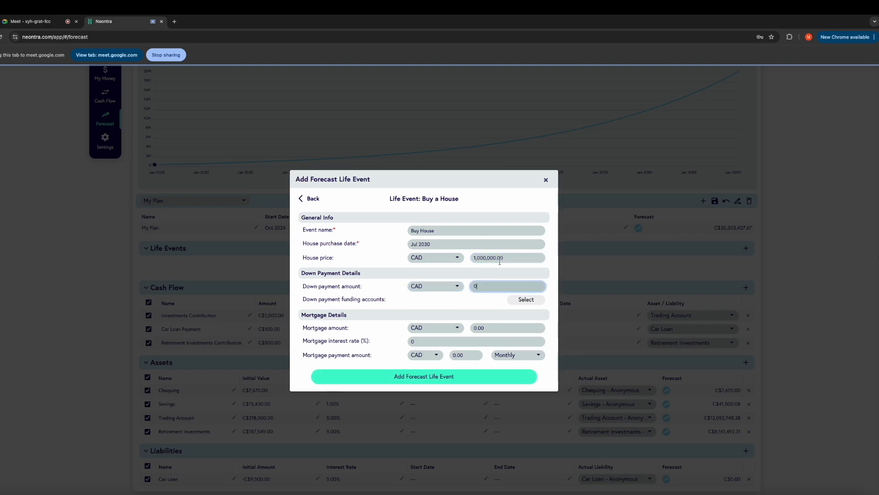
pyautogui.write('200000')
# Choose the Trading Account as the down payment funding account and allocate 200,000 CAD from it.
pyautogui.click(521, 299)
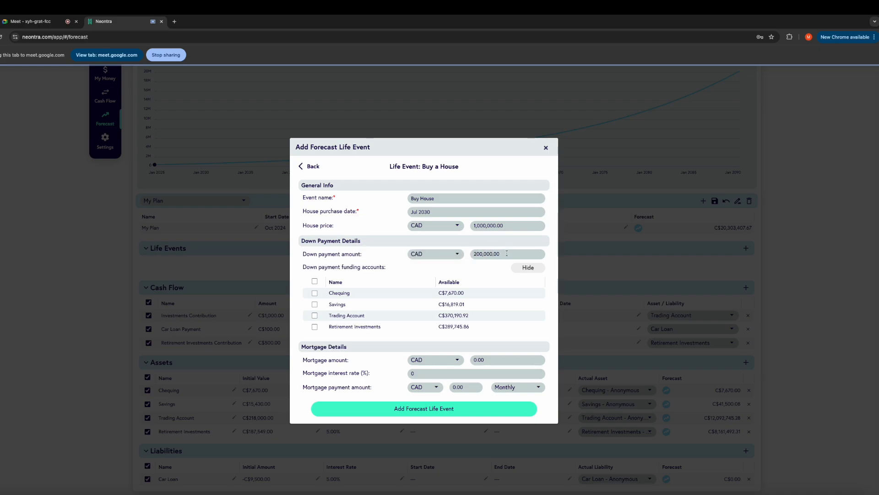
pyautogui.moveTo(395, 271)
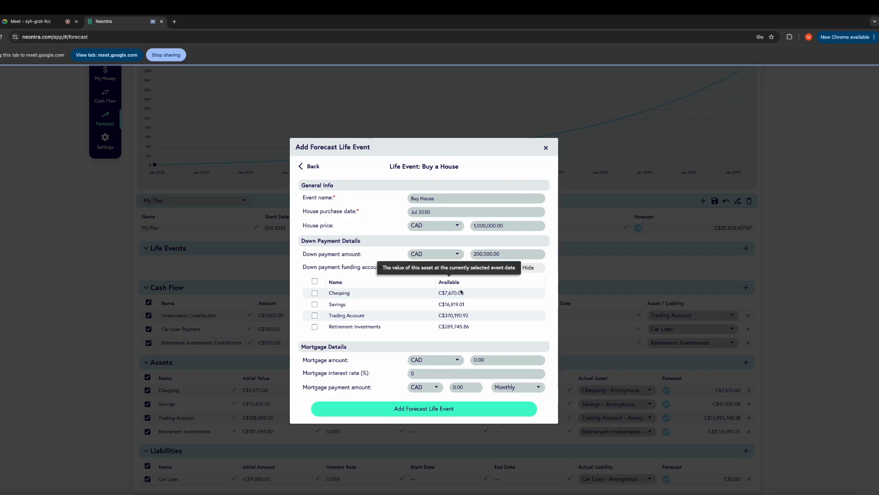
pyautogui.moveTo(440, 316); pyautogui.dragTo(473, 318)
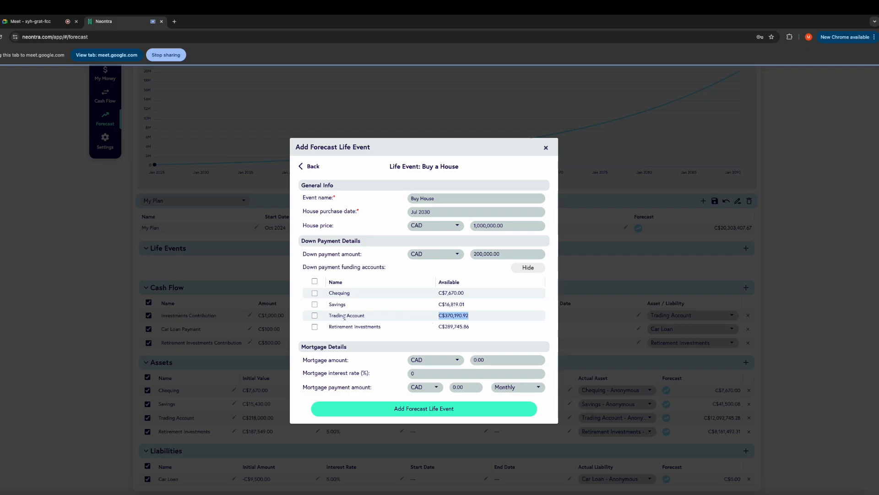
pyautogui.click(315, 316)
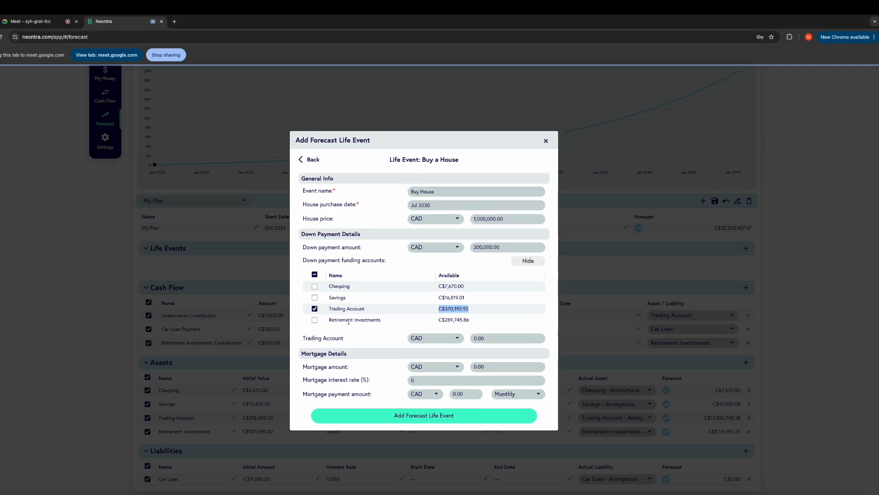
pyautogui.click(492, 339)
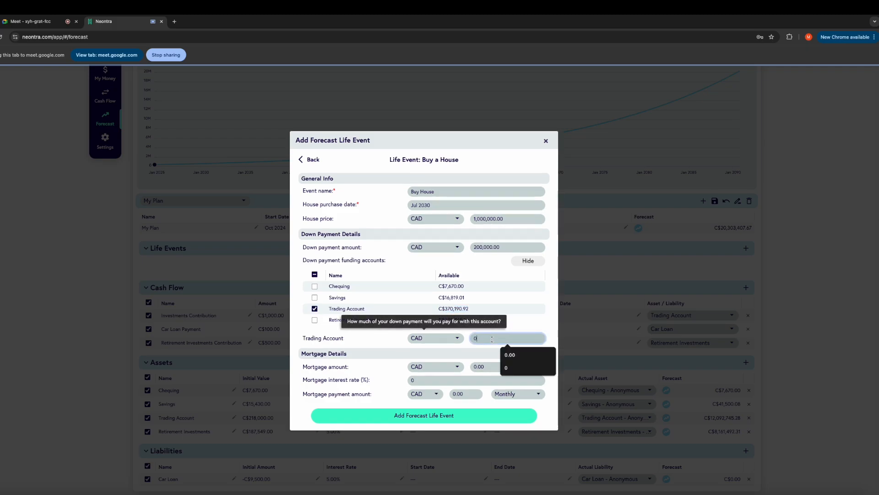
pyautogui.press('BackSpace')
pyautogui.write('200000')
pyautogui.press('Tab')
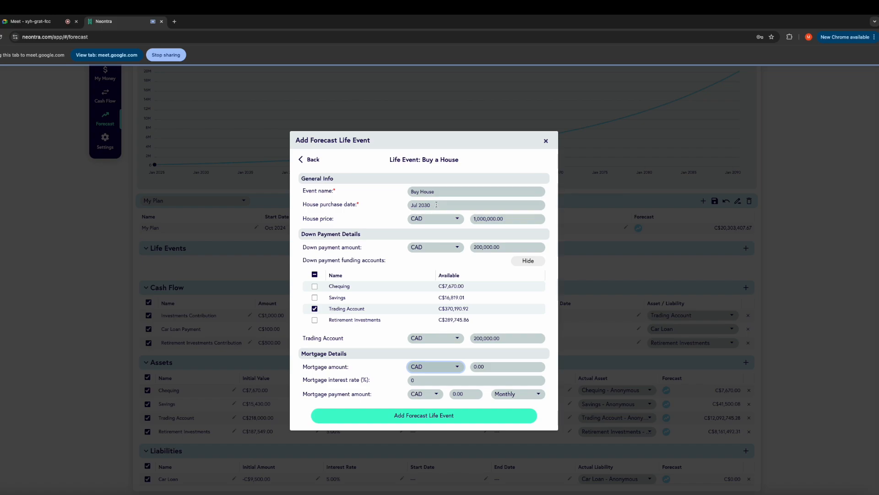
# Change the house purchase date to July 2026 and check the Trading Account's available amount for that date.
pyautogui.click(436, 205)
pyautogui.click(459, 219)
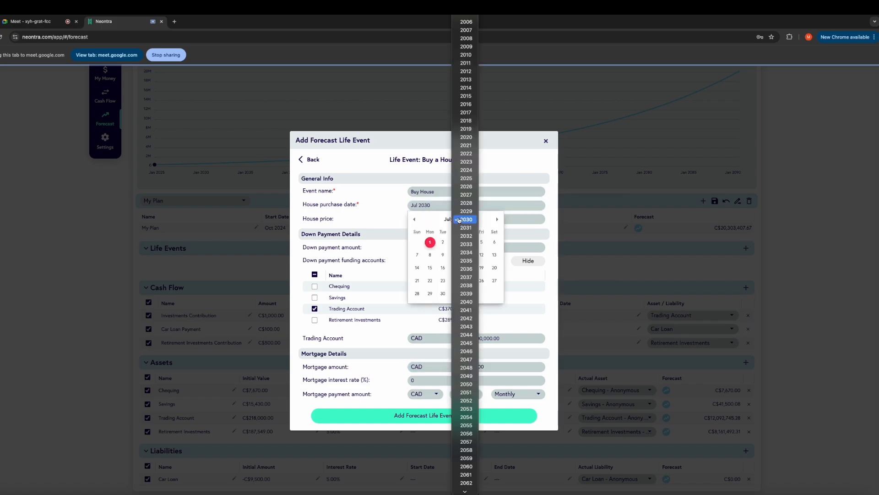
pyautogui.click(466, 187)
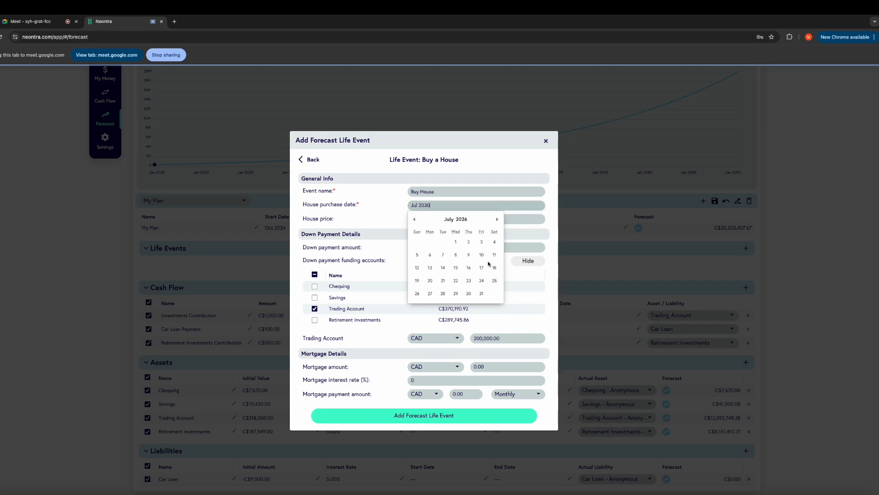
pyautogui.click(455, 245)
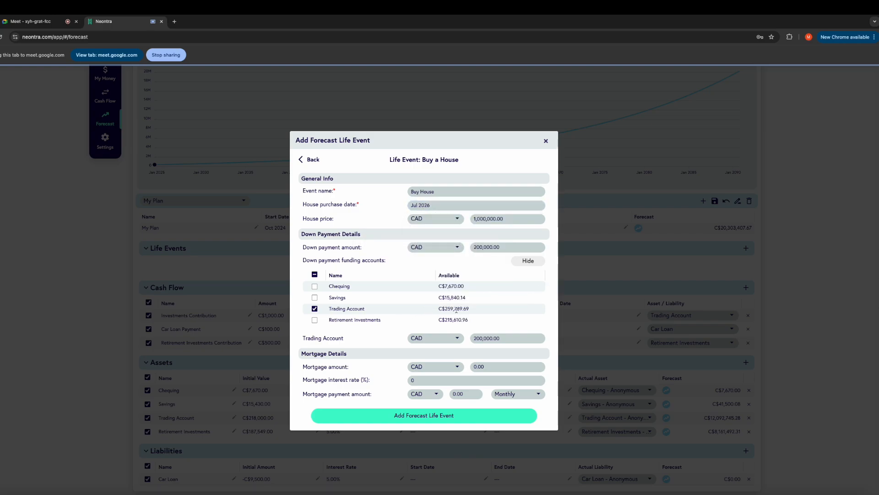
pyautogui.moveTo(438, 309); pyautogui.dragTo(503, 312)
pyautogui.click(503, 313)
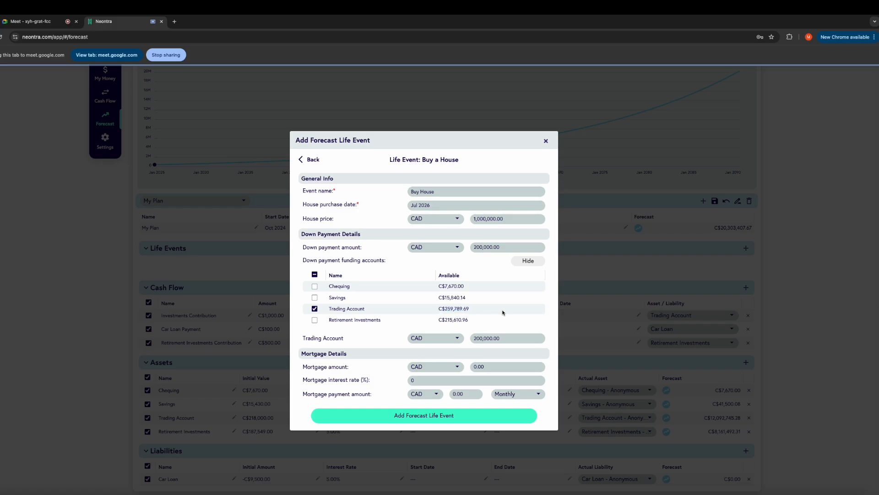
# Return the house purchase date to July 2030.
pyautogui.click(450, 206)
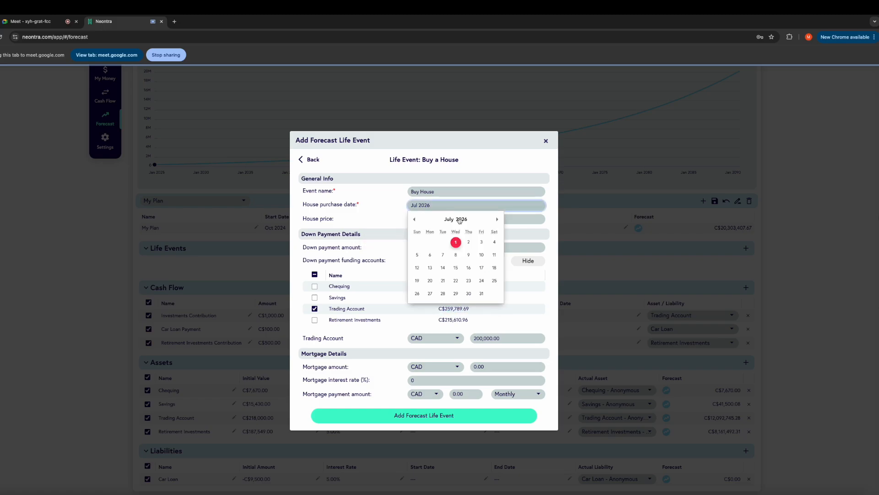
pyautogui.click(459, 219)
pyautogui.click(465, 252)
pyautogui.click(430, 243)
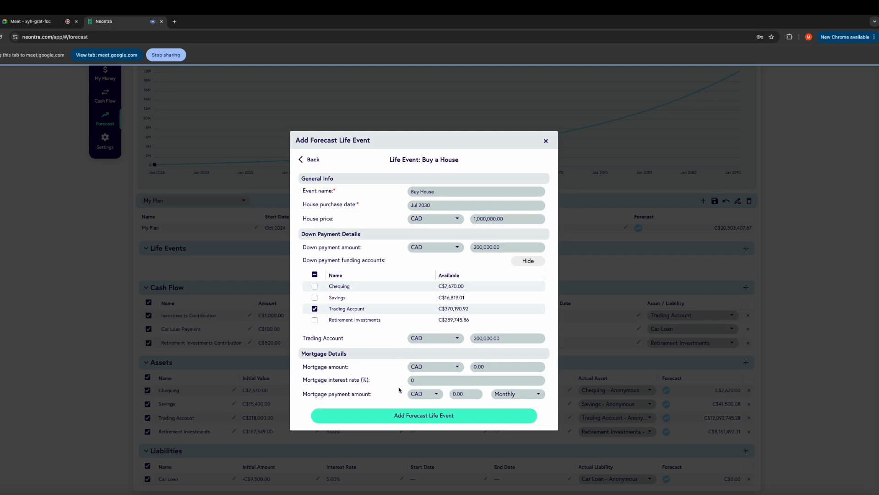
# Set an 800,000 CAD mortgage at 4% interest with 4,000 CAD monthly payments, and add the life event to the forecast.
pyautogui.click(510, 368)
pyautogui.write('800000')
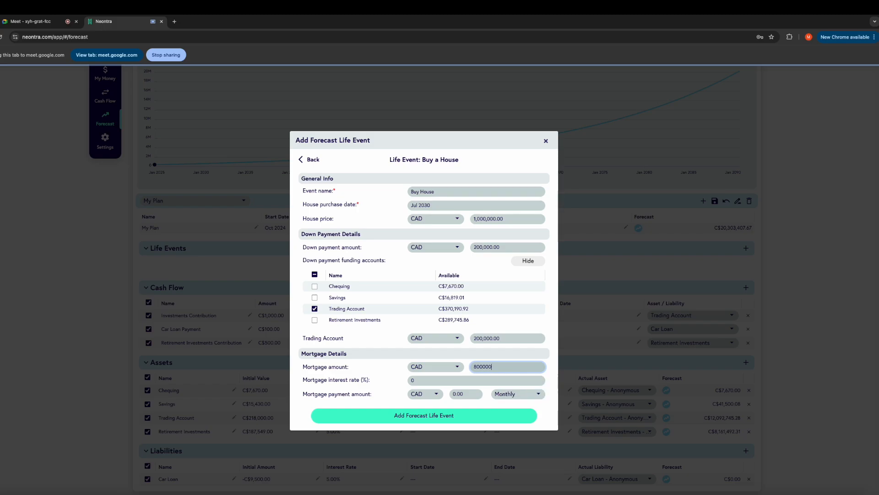
pyautogui.click(476, 380)
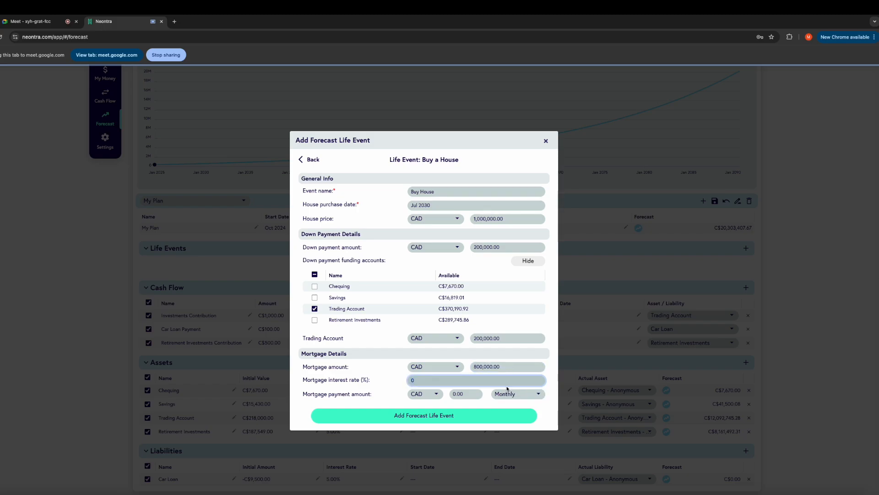
pyautogui.write('4')
pyautogui.click(473, 393)
pyautogui.write('4000')
pyautogui.click(395, 353)
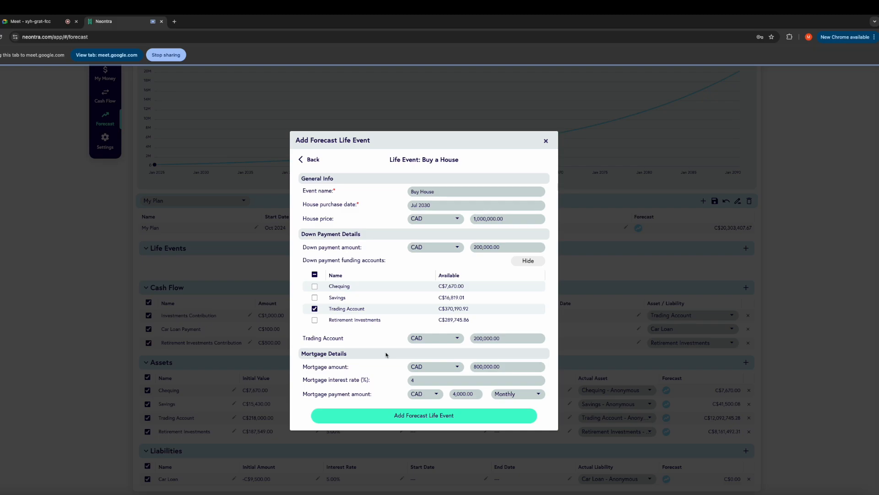
pyautogui.click(431, 420)
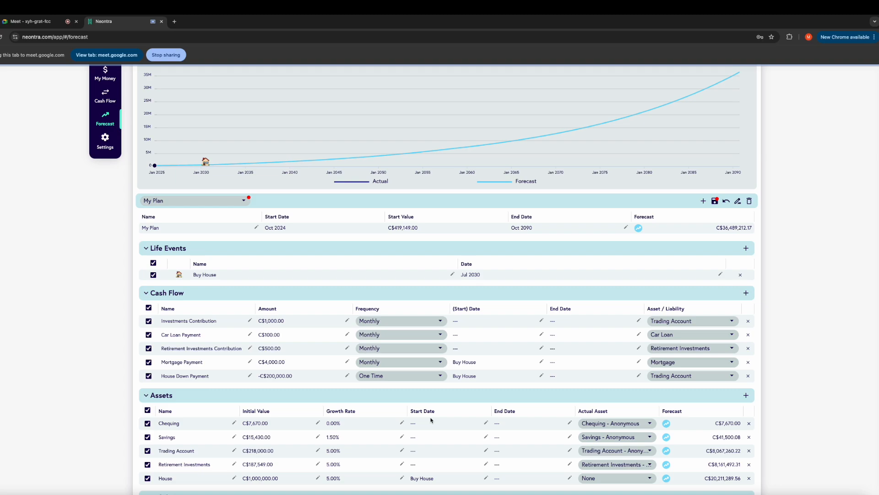
# Review the house event on the forecast chart and its related cash flow, asset and liability entries.
pyautogui.scroll(1, 431, 420)
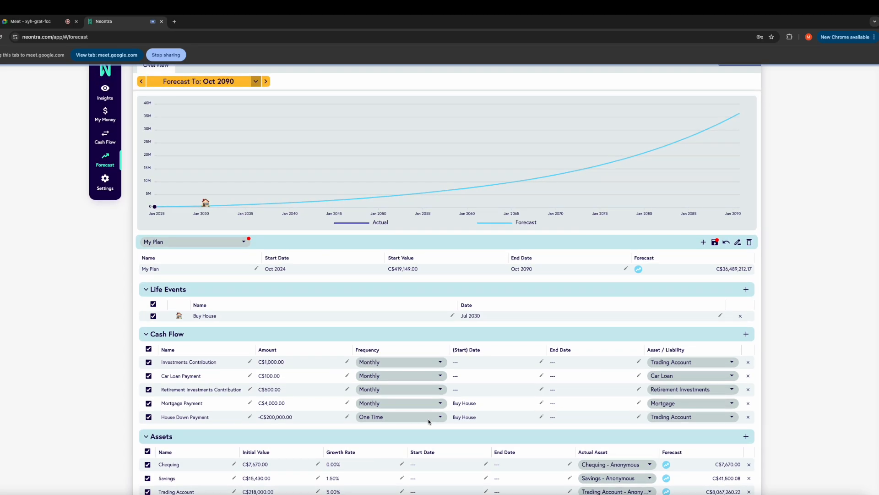
pyautogui.click(146, 336)
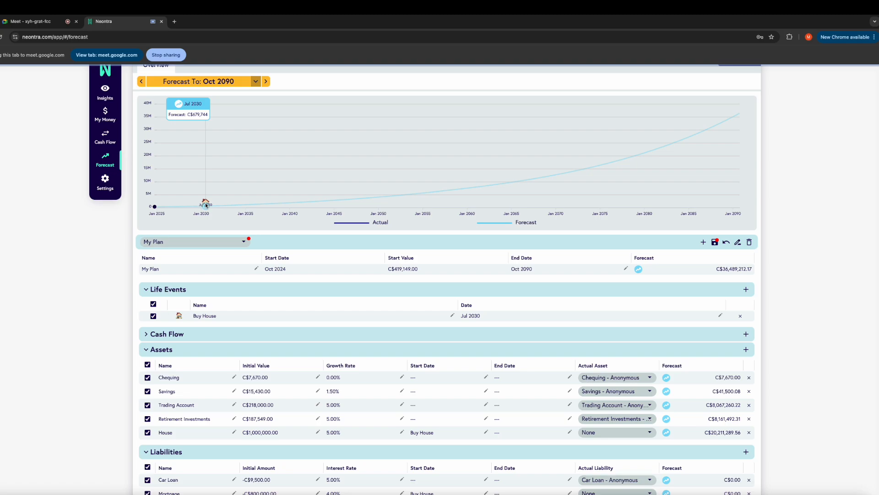
pyautogui.scroll(-1, 206, 205)
pyautogui.click(145, 334)
pyautogui.scroll(-3, 146, 319)
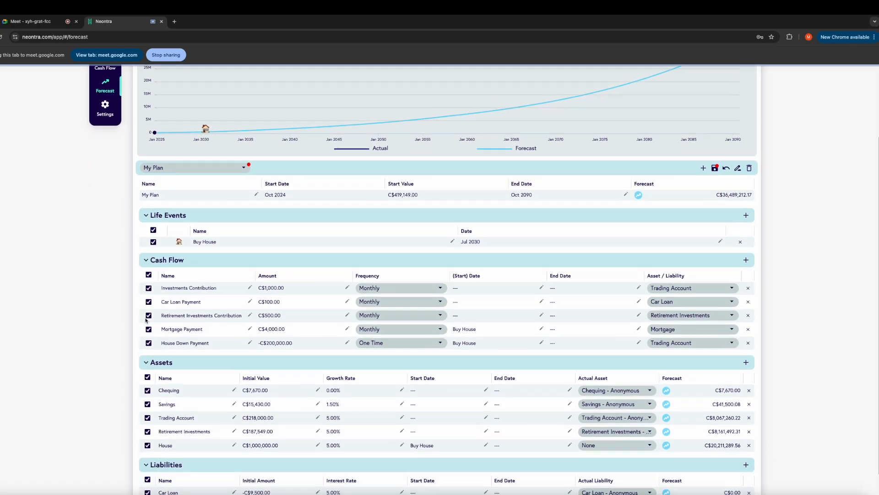
pyautogui.scroll(-1, 146, 319)
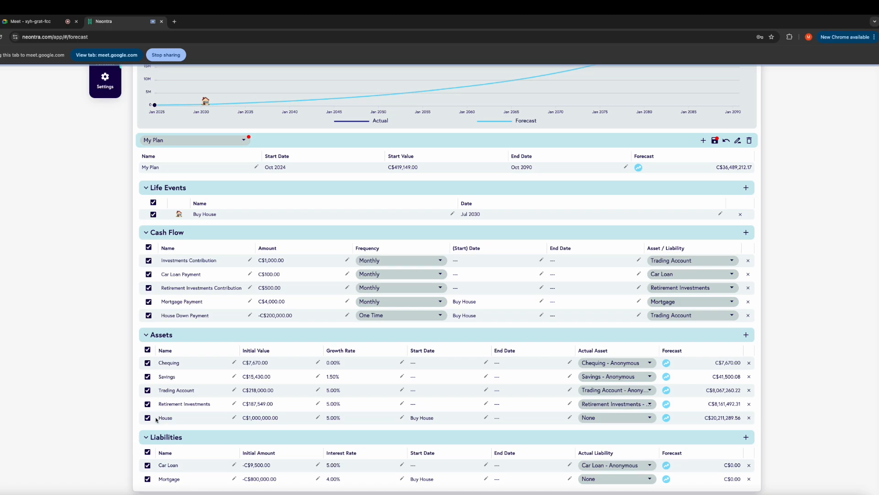
# Collapse the Cash Flow and Liabilities sections, and include only the House among the assets in the forecast.
pyautogui.click(146, 232)
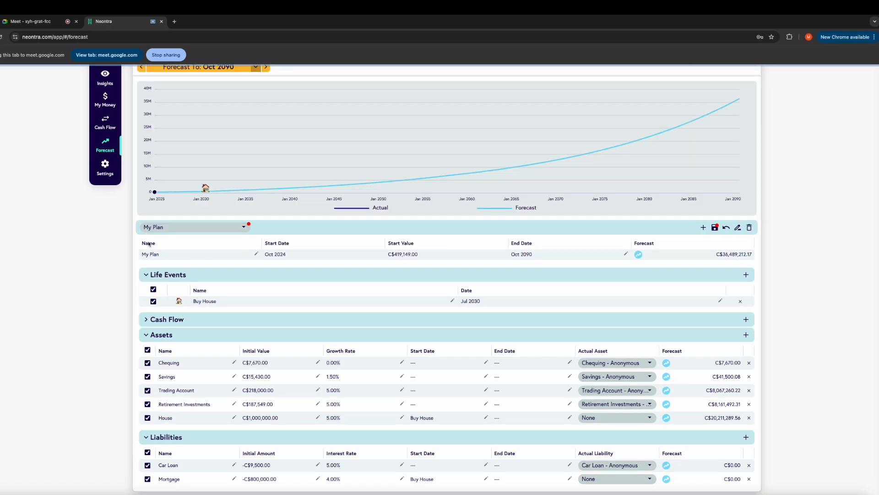
pyautogui.click(147, 441)
pyautogui.click(148, 382)
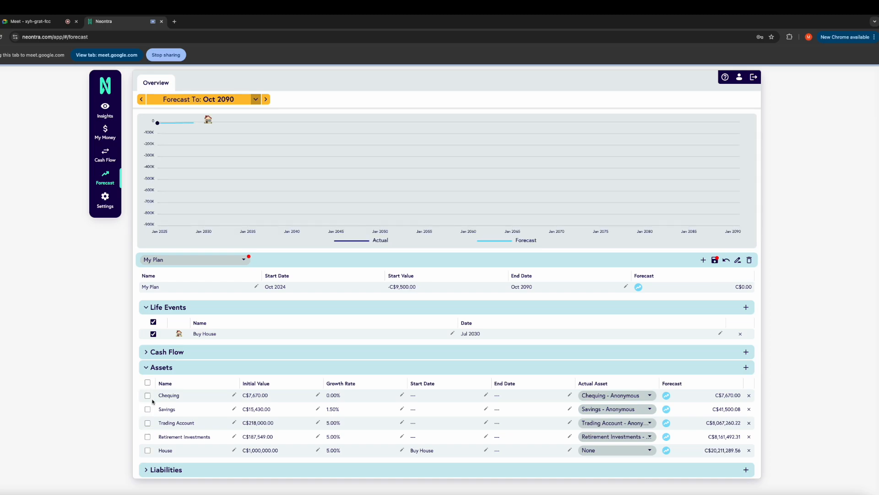
pyautogui.click(147, 450)
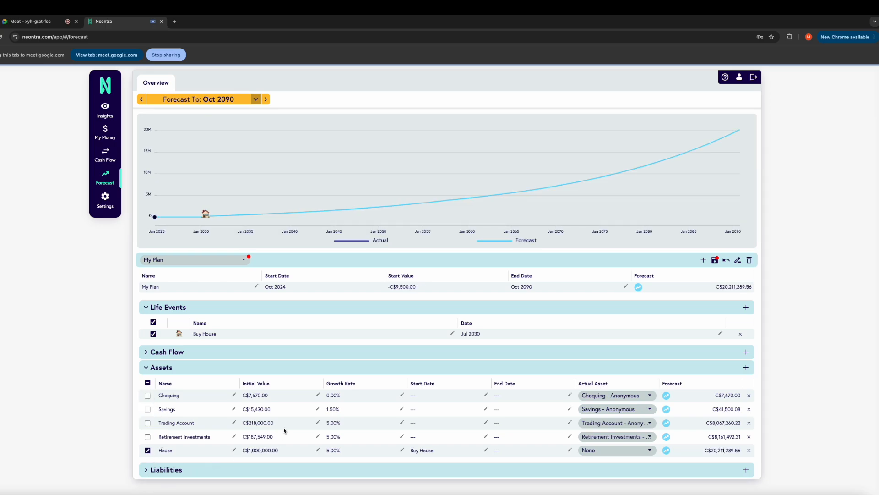
# Set the end date of My Plan to October 2031.
pyautogui.click(625, 286)
pyautogui.click(573, 302)
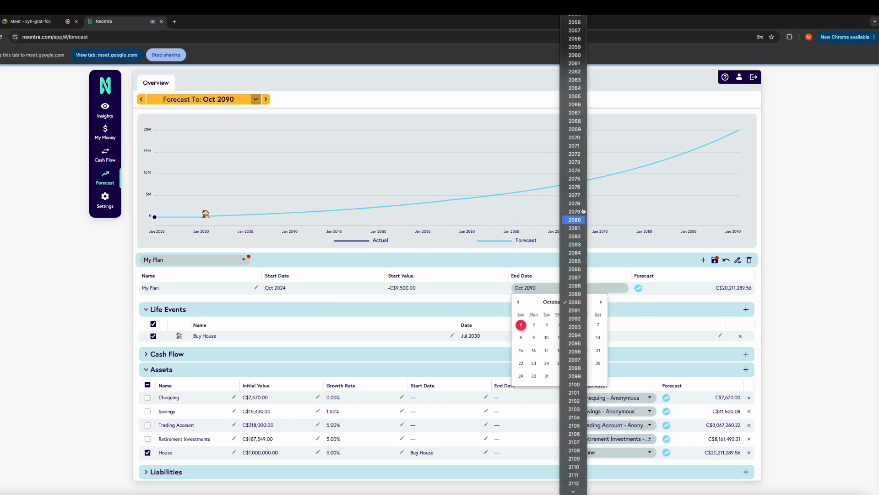
pyautogui.scroll(3, 585, 177)
pyautogui.scroll(10, 584, 176)
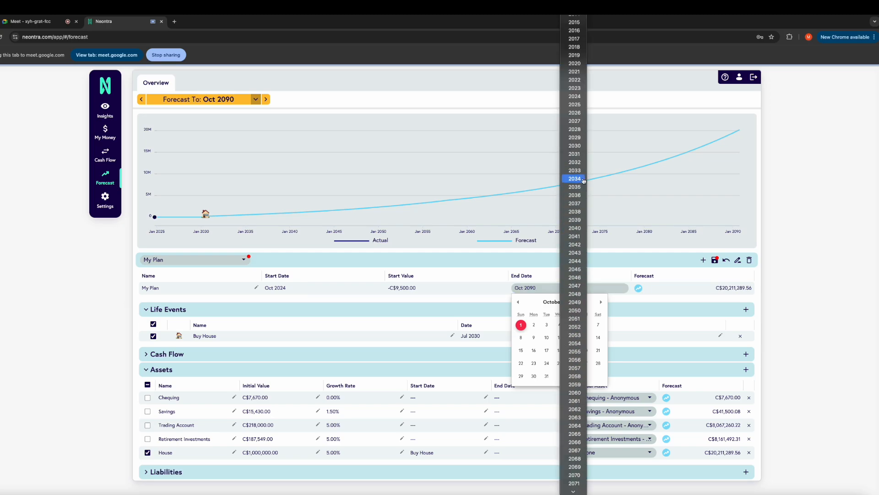
pyautogui.click(575, 154)
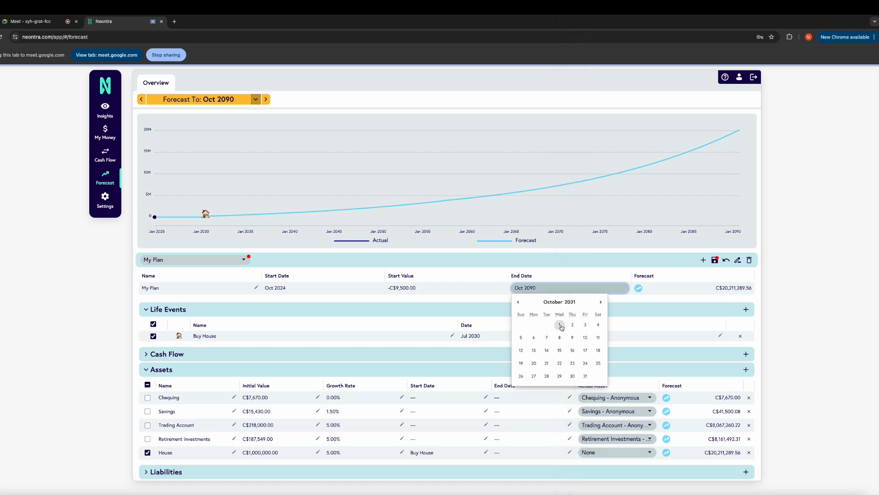
pyautogui.click(560, 325)
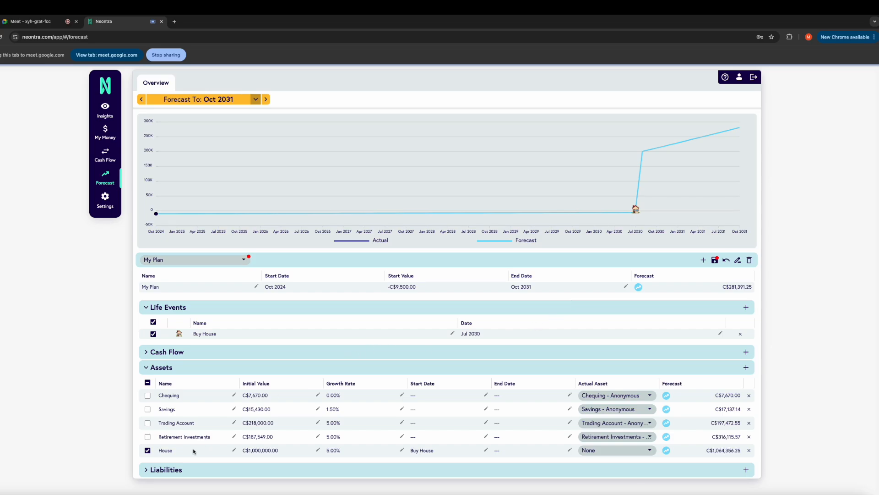
# Exclude all liabilities from the forecast, and check the Cash Flow entries before collapsing that section.
pyautogui.click(146, 470)
pyautogui.scroll(-1, 148, 458)
pyautogui.click(147, 454)
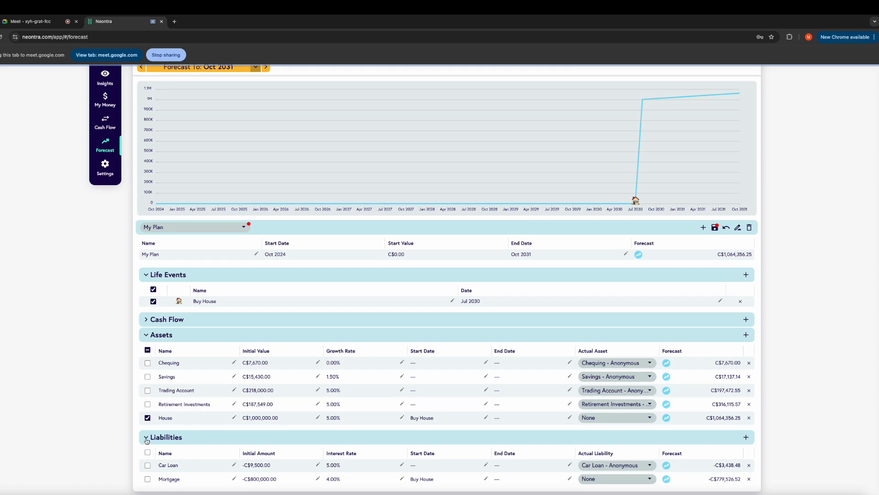
pyautogui.click(145, 319)
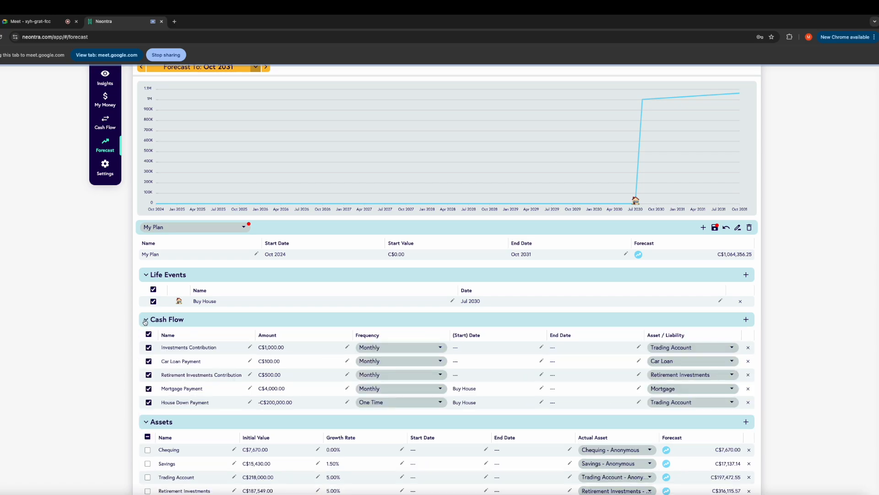
pyautogui.click(145, 319)
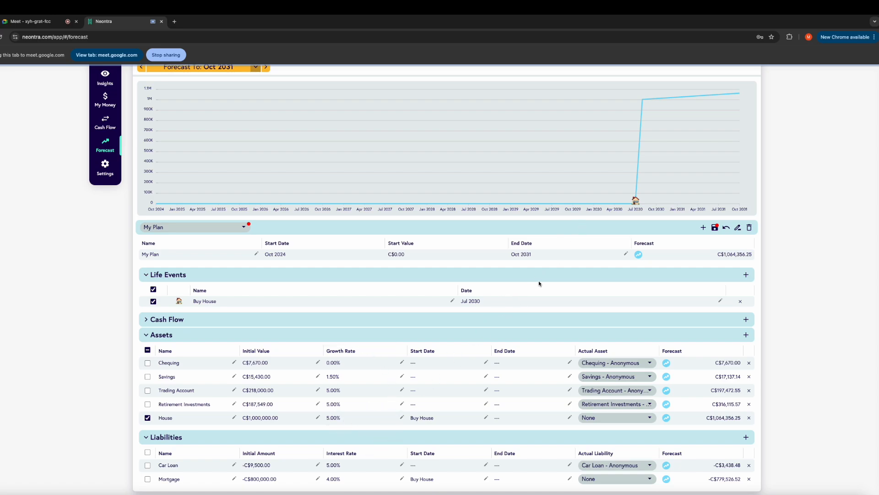
# Extend the end date of My Plan to October 2050.
pyautogui.click(624, 254)
pyautogui.click(581, 273)
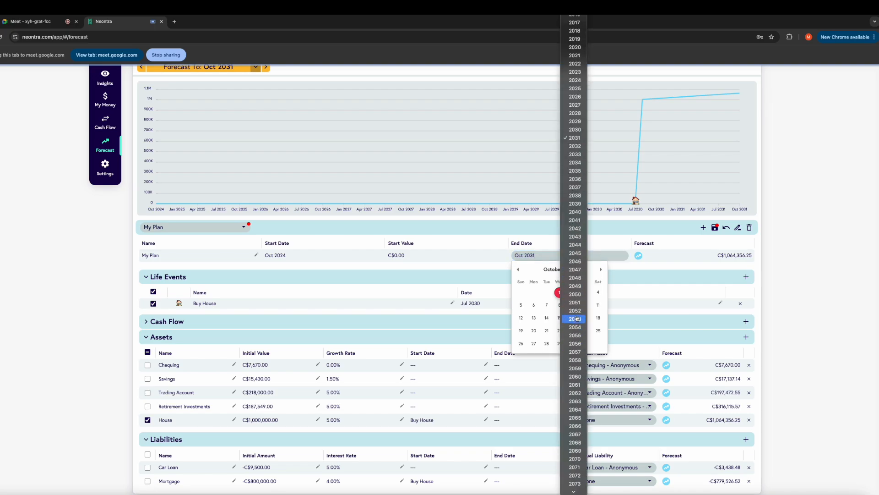
pyautogui.click(572, 294)
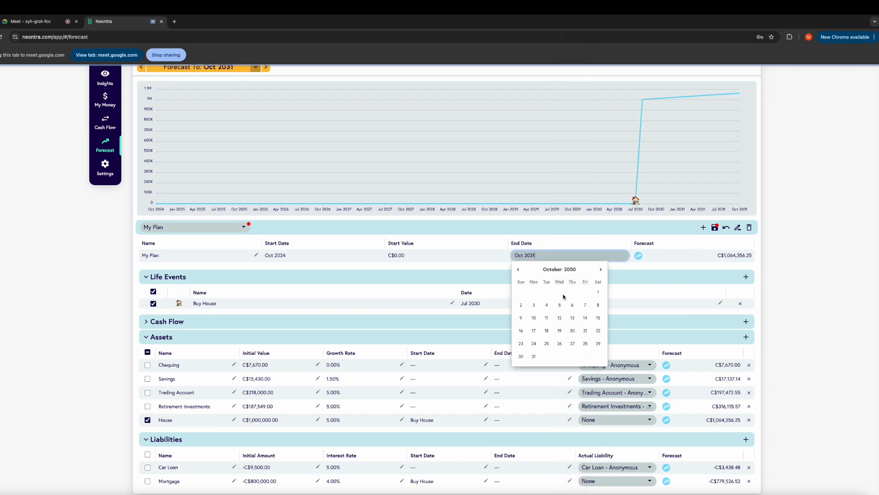
pyautogui.click(597, 293)
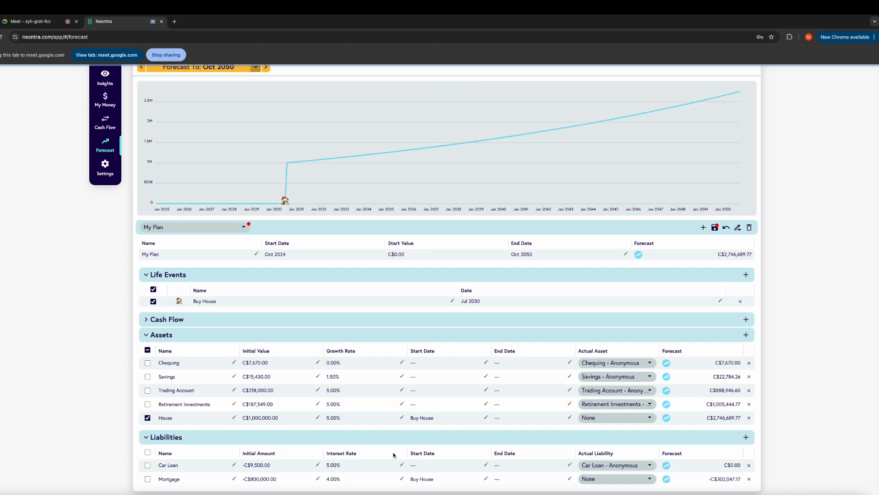
# Try a 0% growth rate for the House asset, and restore the rate to 5%.
pyautogui.click(402, 417)
pyautogui.press('BackSpace')
pyautogui.write('0')
pyautogui.press('Return')
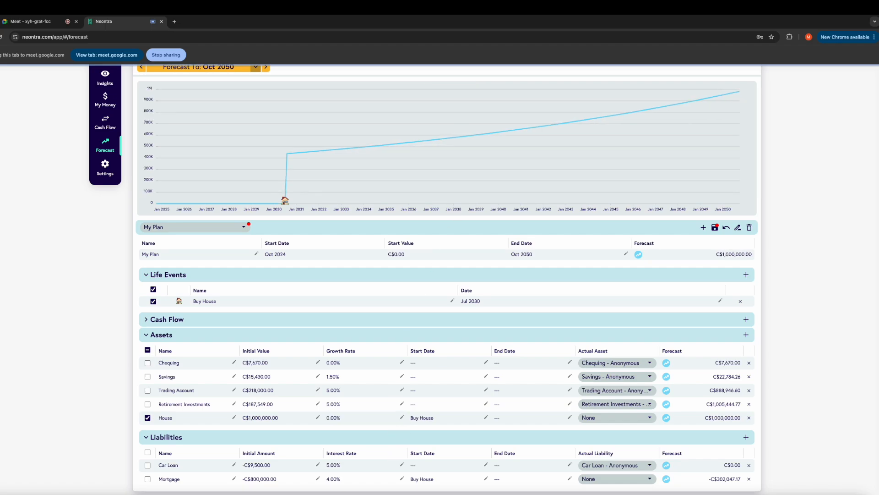
pyautogui.click(402, 417)
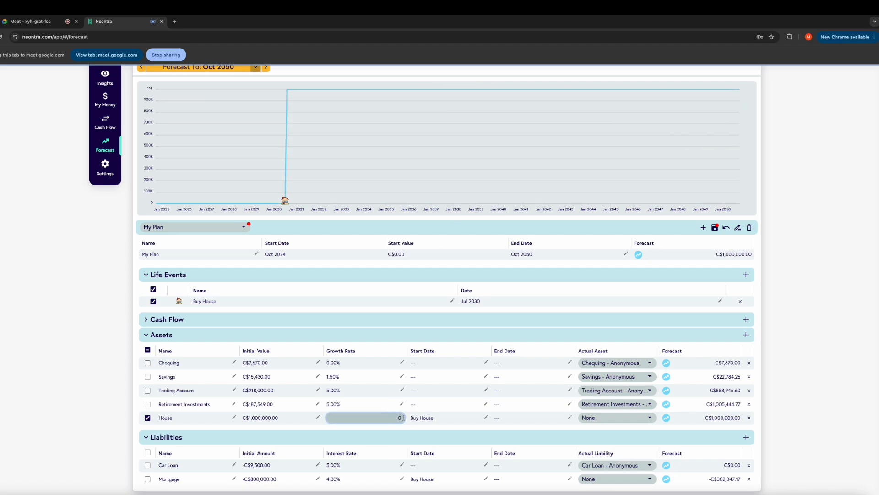
pyautogui.write('5')
pyautogui.press('Return')
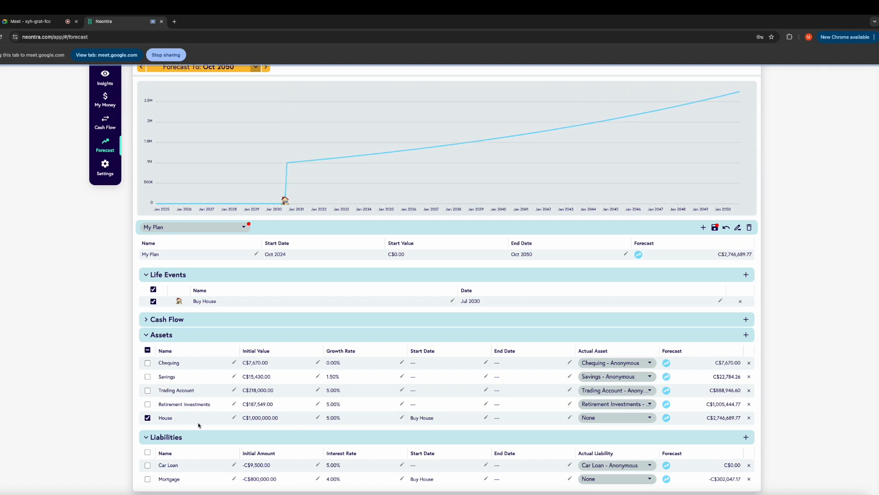
# Exclude all assets from the forecast, and include only the Mortgage liability.
pyautogui.click(147, 350)
pyautogui.click(148, 351)
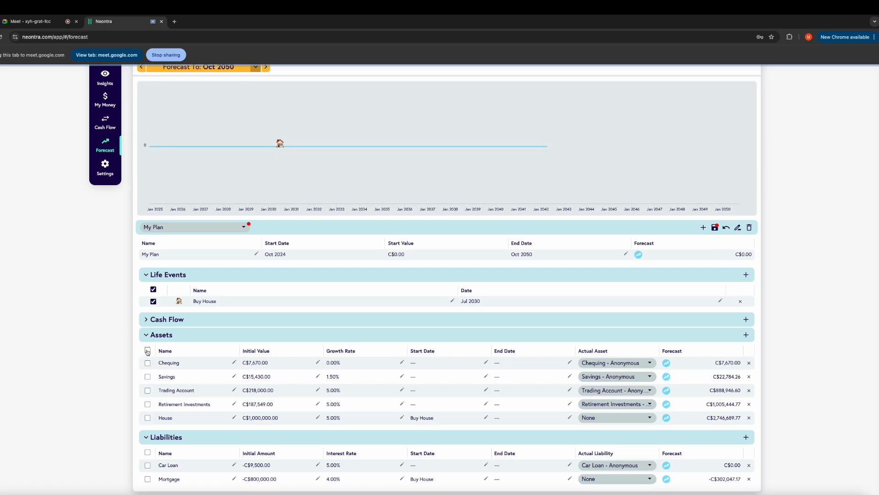
pyautogui.click(148, 480)
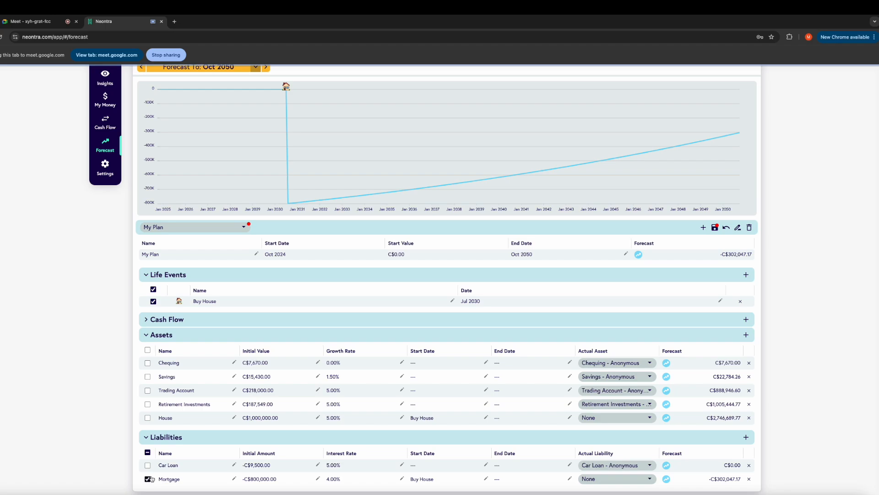
# Change the end date of My Plan to October 2090.
pyautogui.click(626, 255)
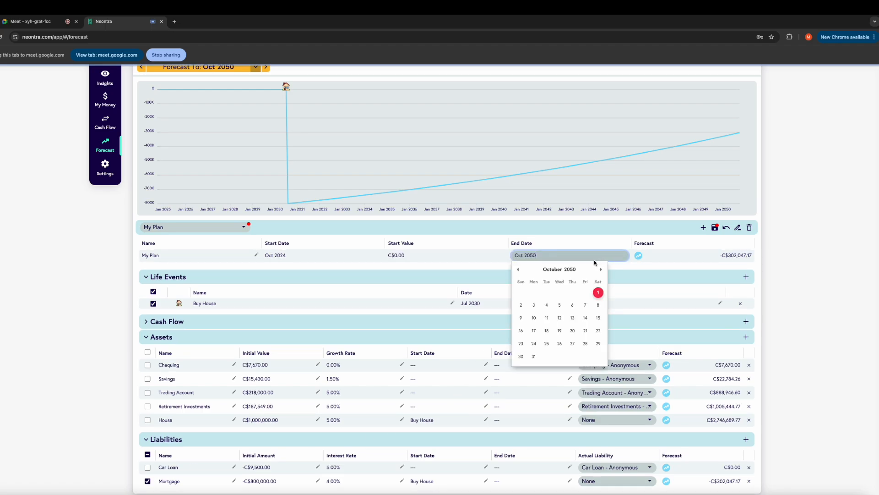
pyautogui.click(572, 269)
pyautogui.scroll(-2, 573, 273)
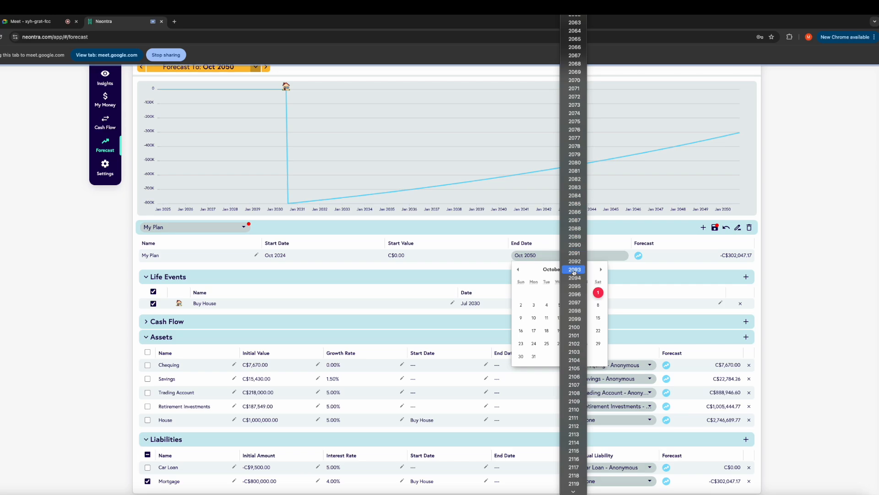
pyautogui.click(574, 244)
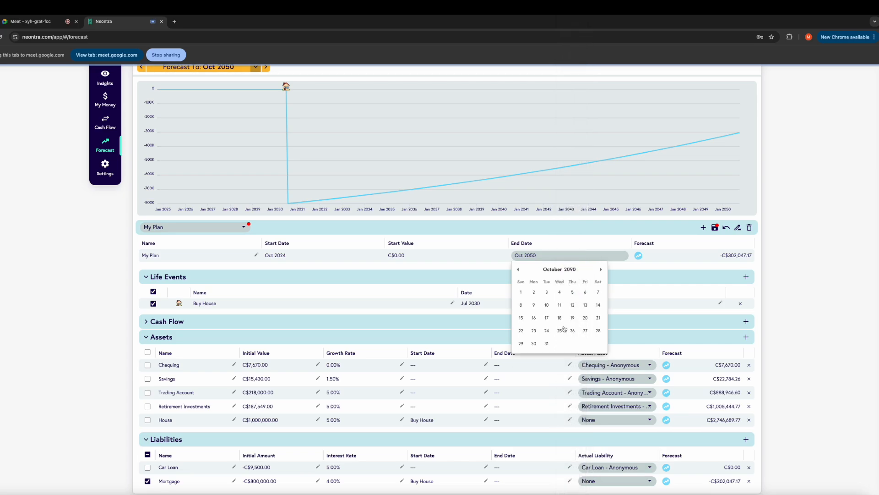
pyautogui.click(522, 292)
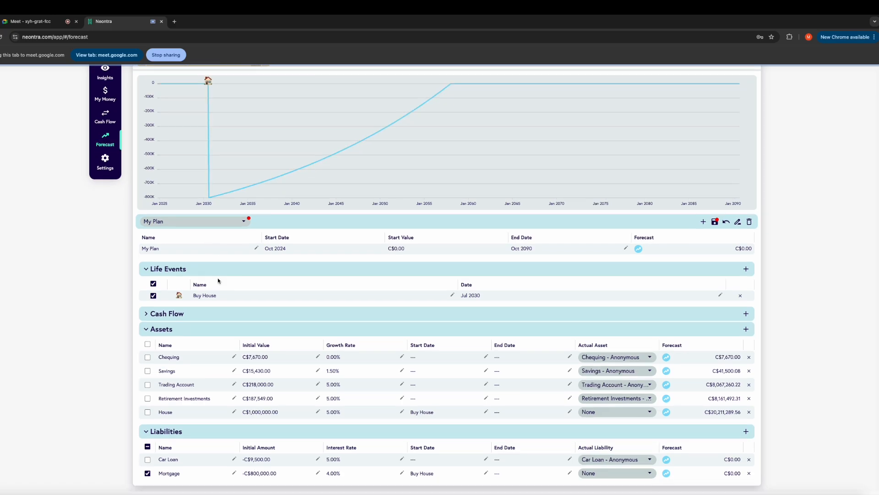
# Show the Cash Flow entries in place of the assets, and set the monthly Mortgage Payment to 3,000 CAD.
pyautogui.click(147, 319)
pyautogui.click(146, 422)
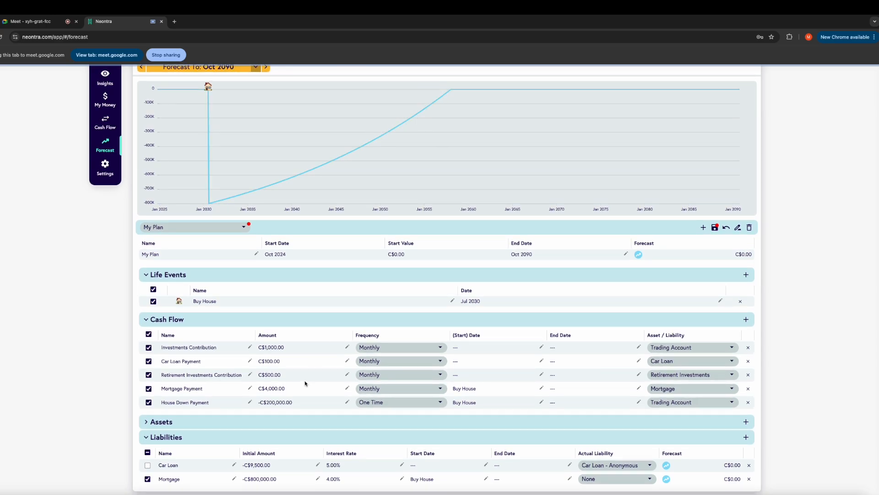
pyautogui.click(348, 388)
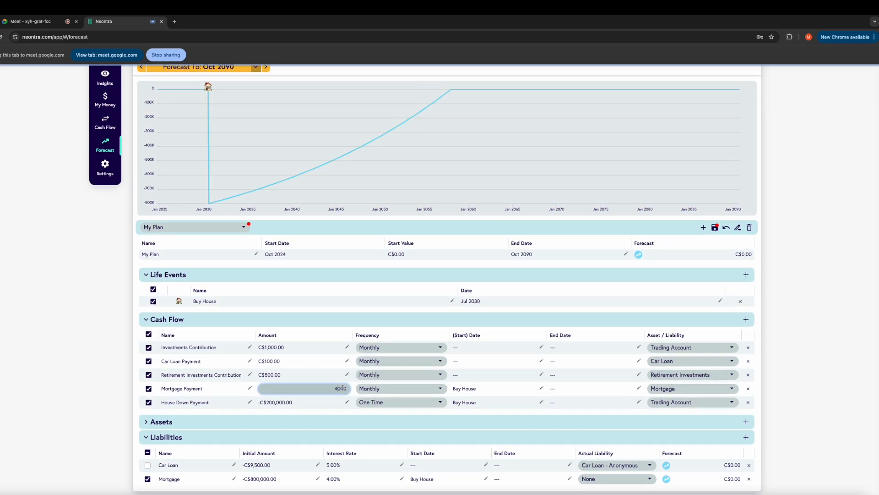
pyautogui.doubleClick(343, 388)
pyautogui.write('3000')
pyautogui.press('Return')
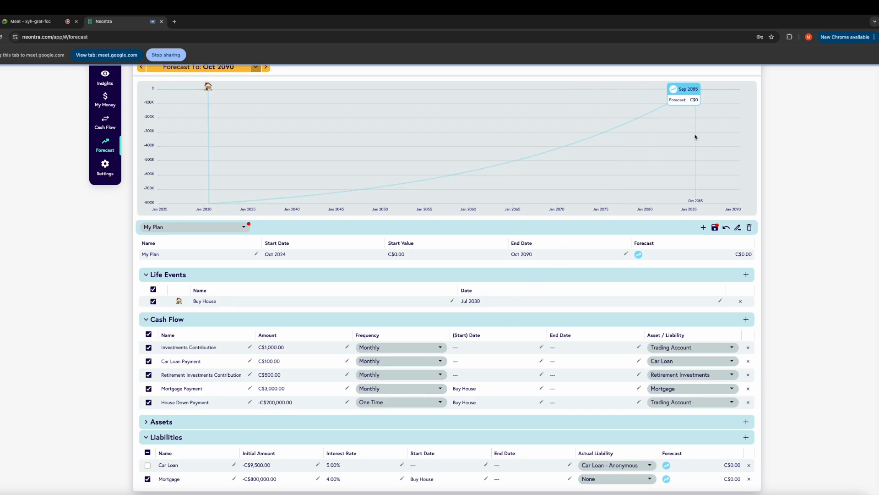
# Return the monthly Mortgage Payment to 4,000 CAD.
pyautogui.doubleClick(342, 389)
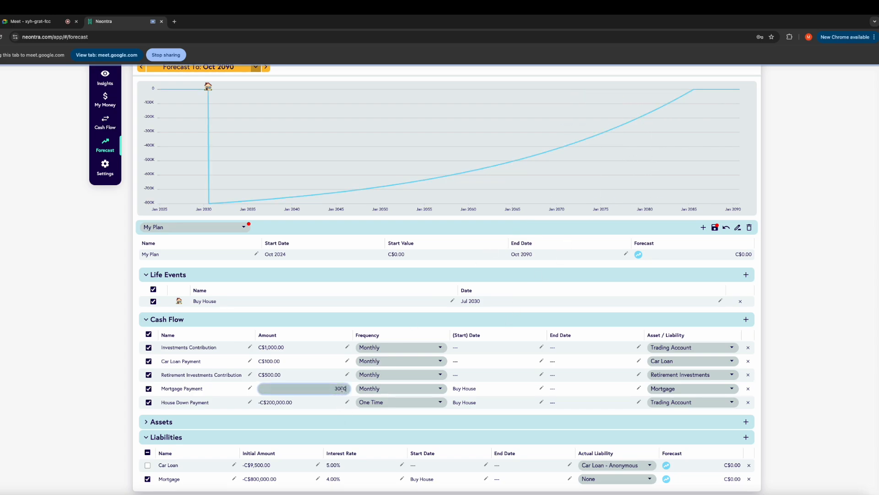
pyautogui.write('4000')
pyautogui.press('Return')
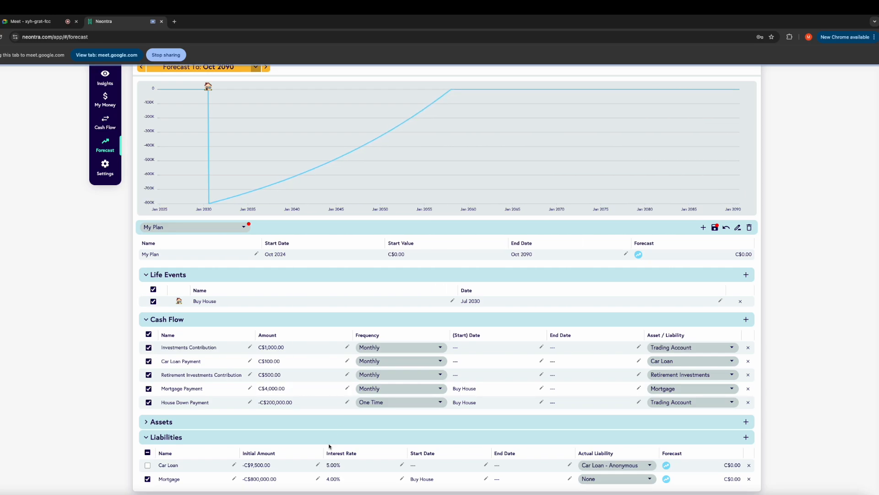
# Expand the Assets section, and include all assets and all liabilities in the forecast.
pyautogui.scroll(-1, 327, 434)
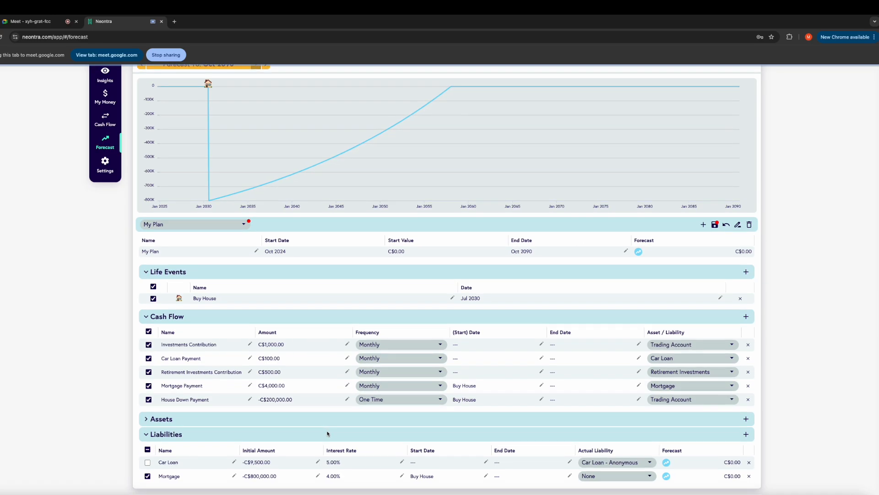
pyautogui.scroll(1, 326, 431)
pyautogui.click(147, 462)
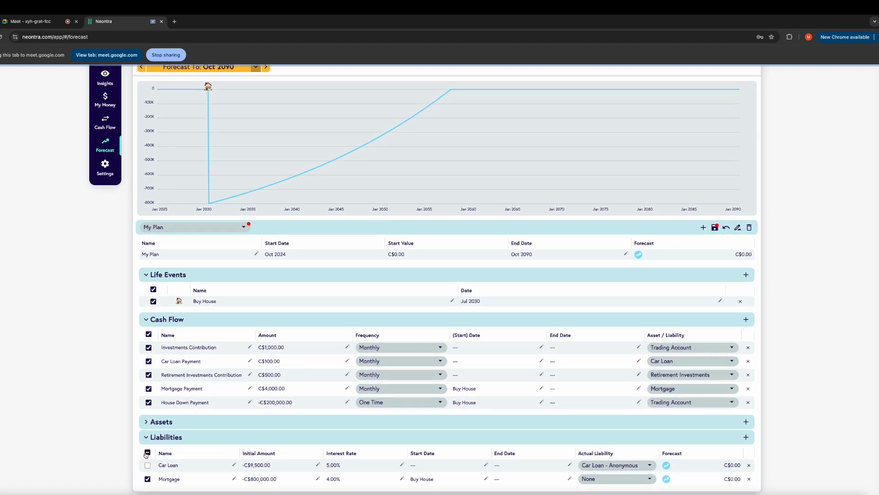
pyautogui.click(148, 422)
pyautogui.click(148, 437)
pyautogui.scroll(-1, 220, 416)
pyautogui.scroll(-1, 220, 416)
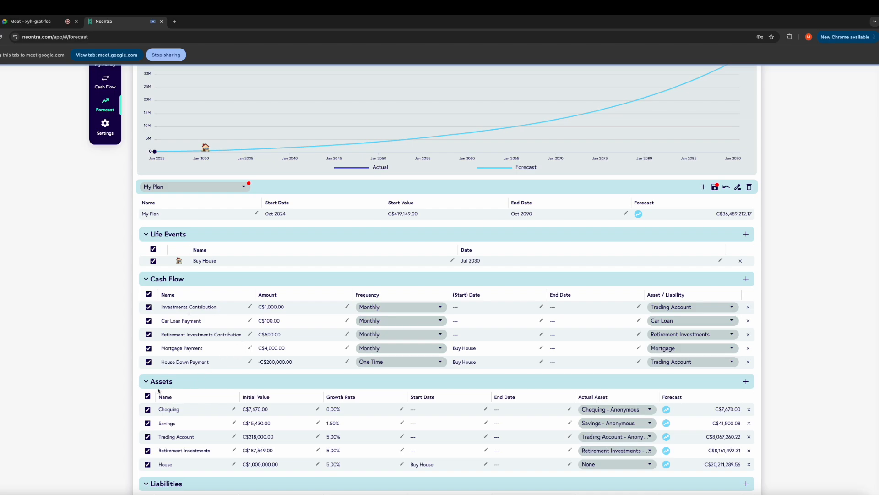
# Review the plan's entries, focusing on the House Down Payment cash flow and the account it is linked to.
pyautogui.scroll(-2, 201, 387)
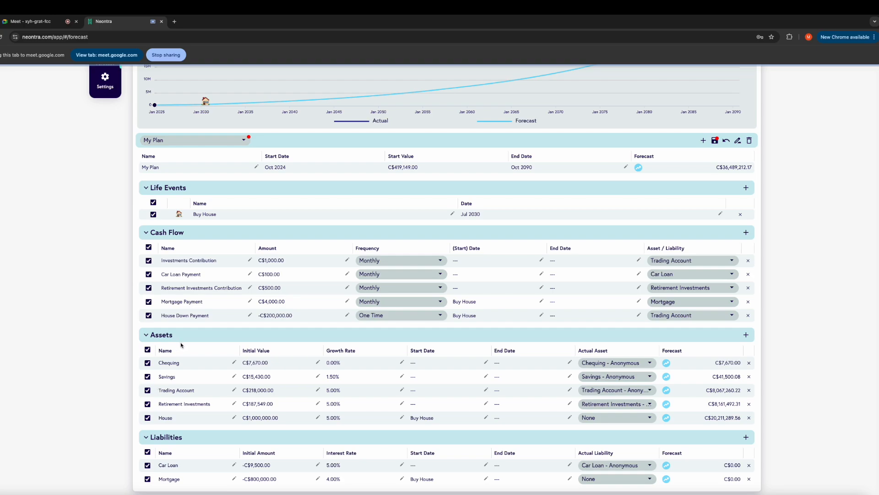
pyautogui.scroll(3, 183, 306)
pyautogui.scroll(1, 162, 310)
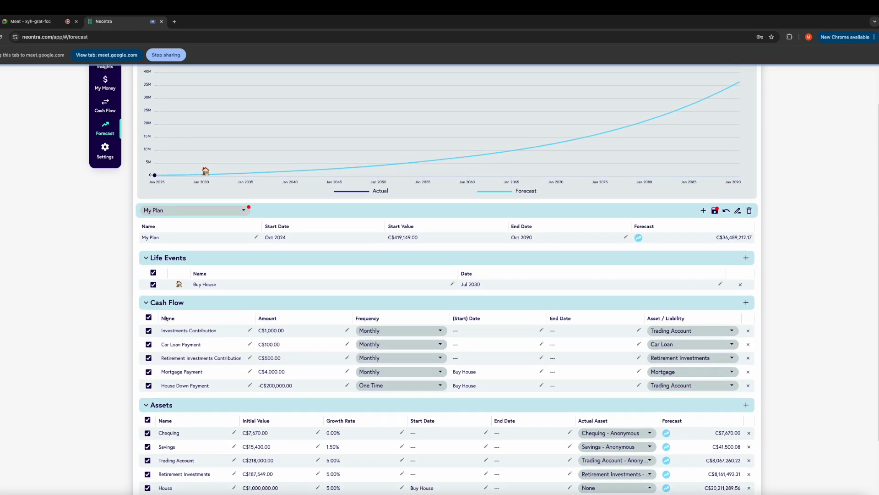
pyautogui.moveTo(162, 386); pyautogui.dragTo(218, 388)
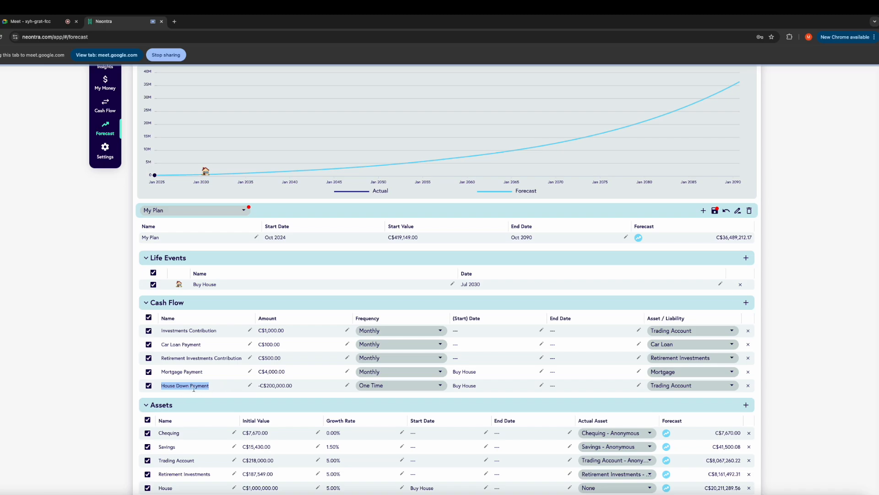
pyautogui.moveTo(686, 390)
pyautogui.scroll(-1, 373, 392)
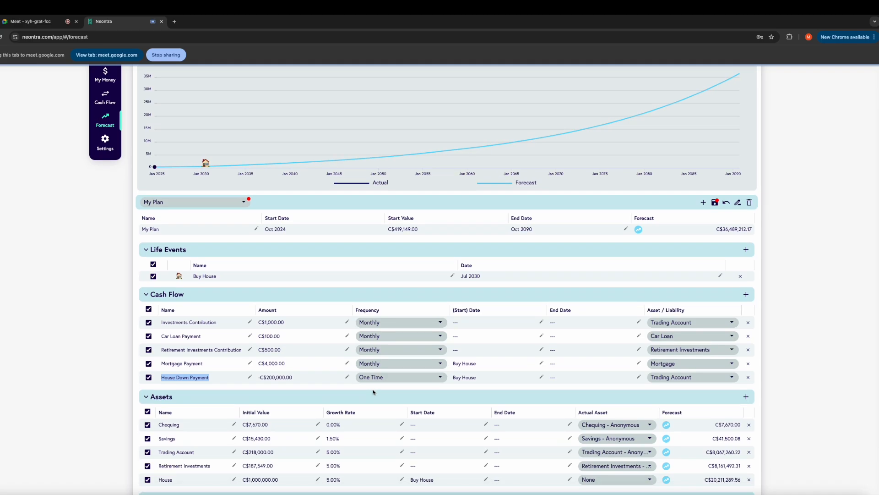
pyautogui.scroll(-1, 373, 391)
pyautogui.click(374, 370)
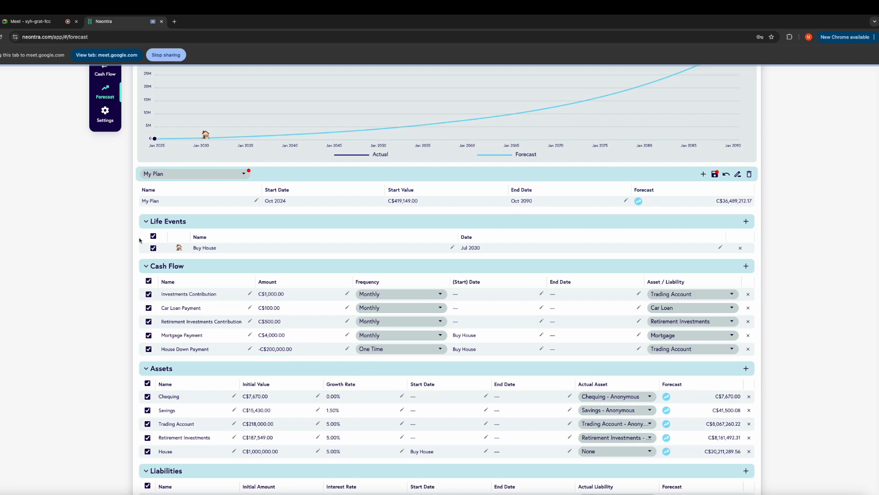
# Collapse the Cash Flow section, and limit the forecast to the Trading Account, excluding all other assets and liabilities.
pyautogui.click(145, 266)
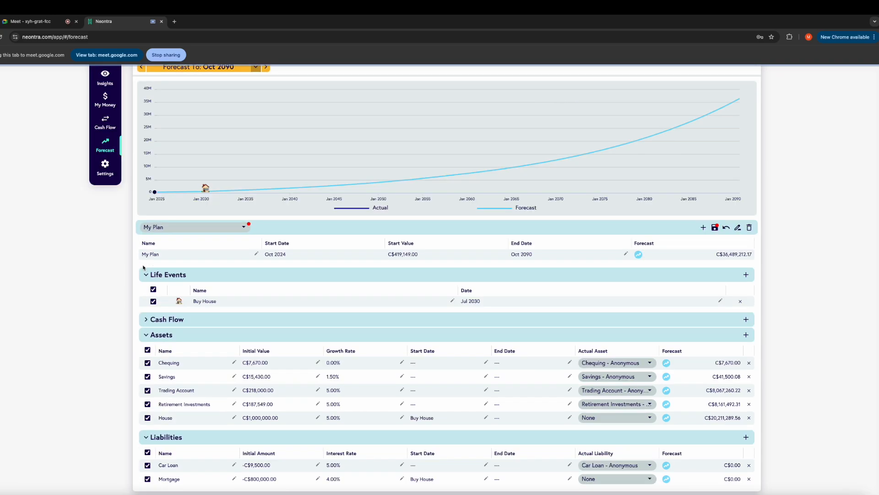
pyautogui.click(148, 350)
pyautogui.click(147, 452)
pyautogui.click(147, 391)
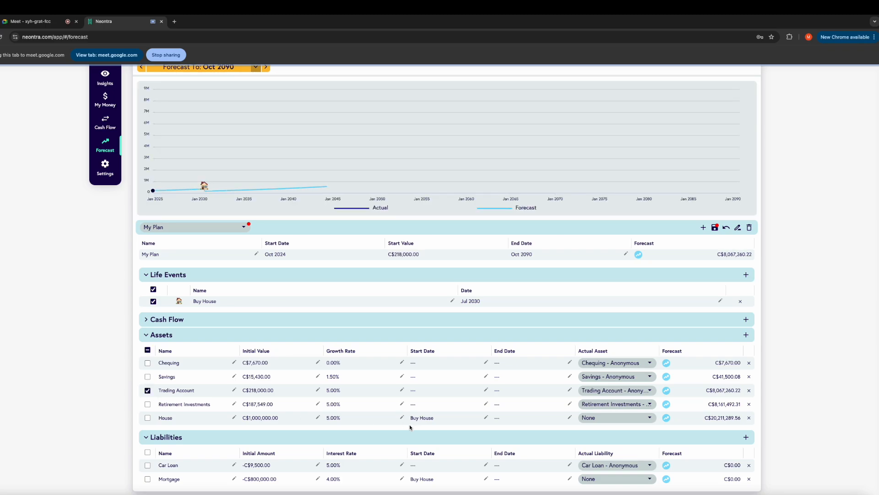
# Set My Plan's end date to October 1, 2032, to shorten the forecast range around the house purchase.
pyautogui.click(626, 253)
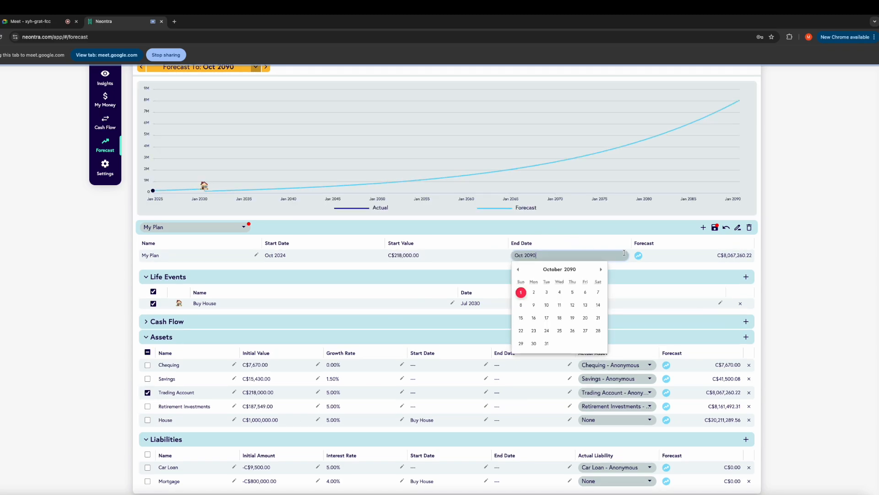
pyautogui.click(576, 268)
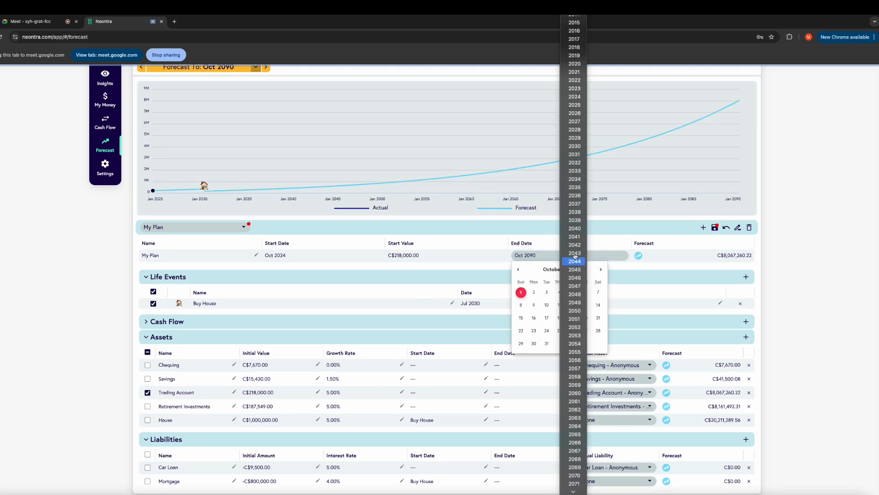
pyautogui.click(576, 163)
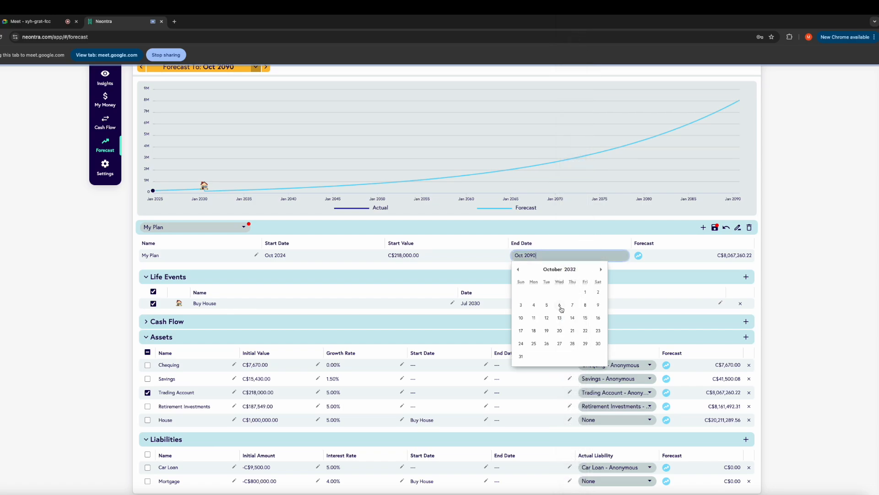
pyautogui.click(586, 294)
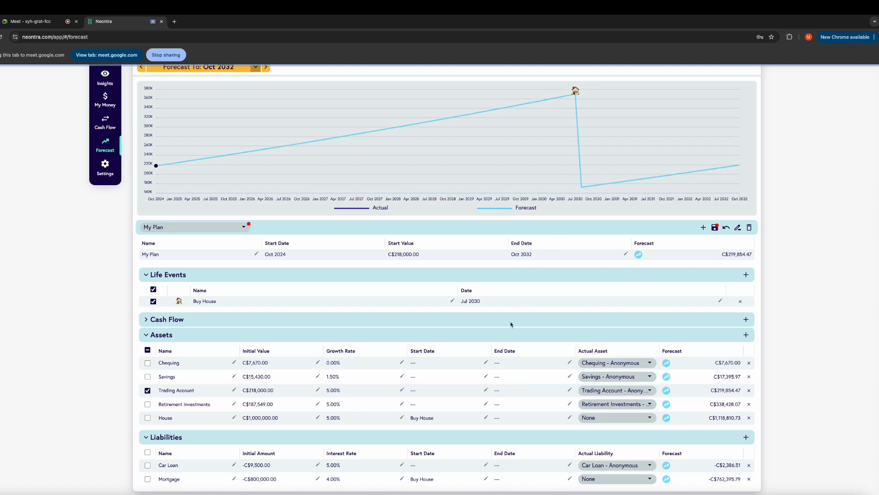
# Return My Plan's end date to October 1, 2090.
pyautogui.click(625, 253)
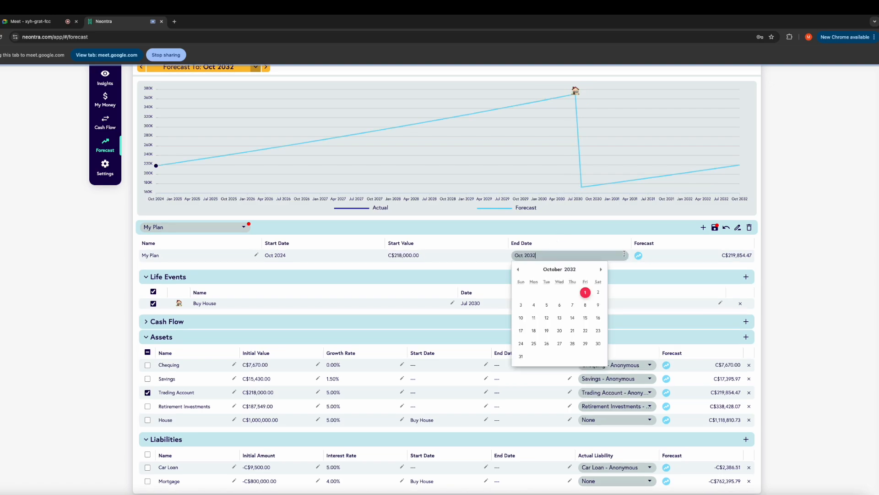
pyautogui.click(573, 270)
pyautogui.scroll(-10, 575, 270)
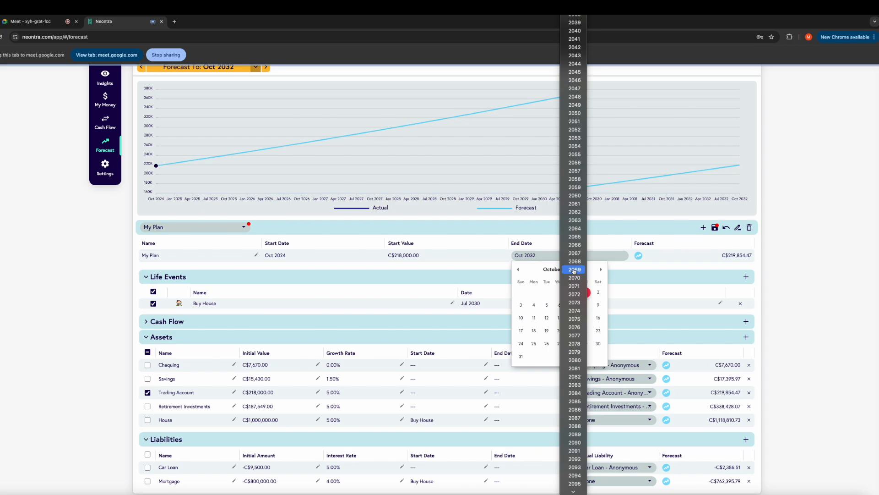
pyautogui.scroll(-3, 574, 270)
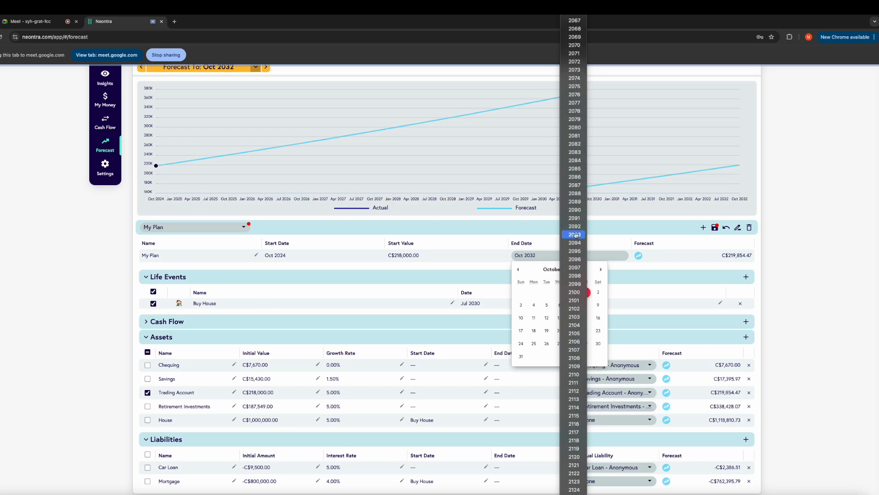
pyautogui.click(575, 211)
pyautogui.click(524, 296)
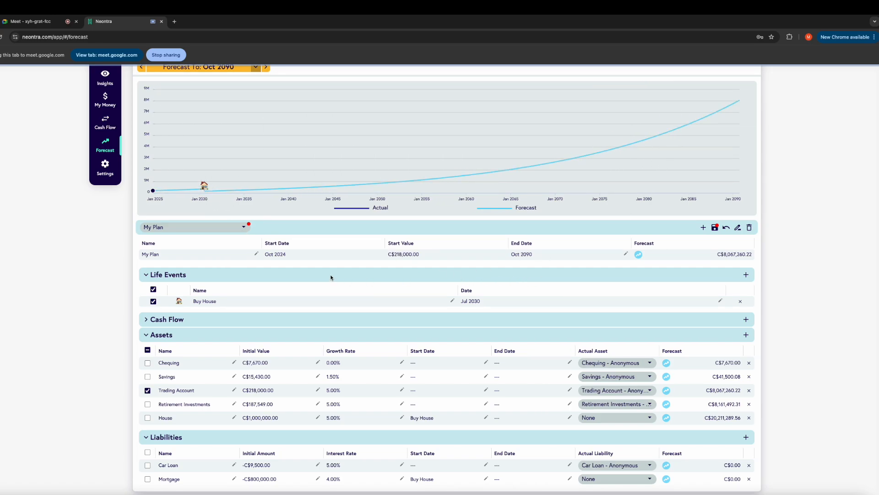
# Include all assets and all liabilities in the forecast, and review the resulting forecast curve.
pyautogui.click(147, 350)
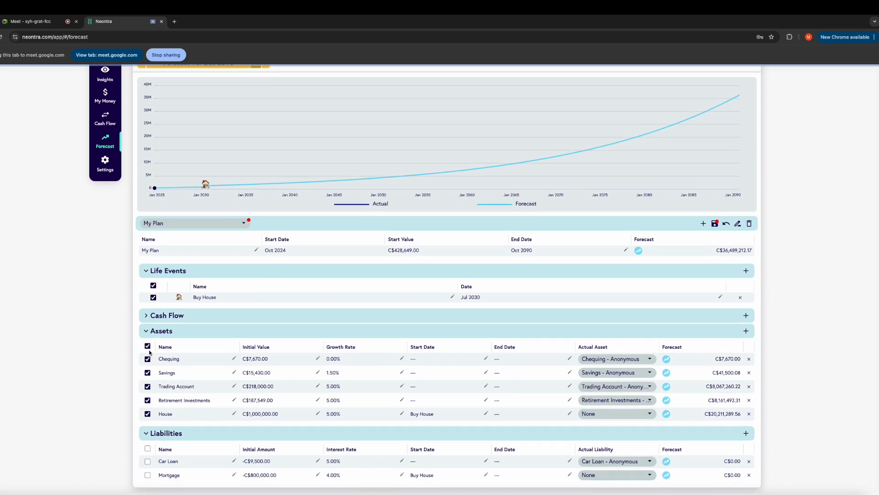
pyautogui.click(148, 452)
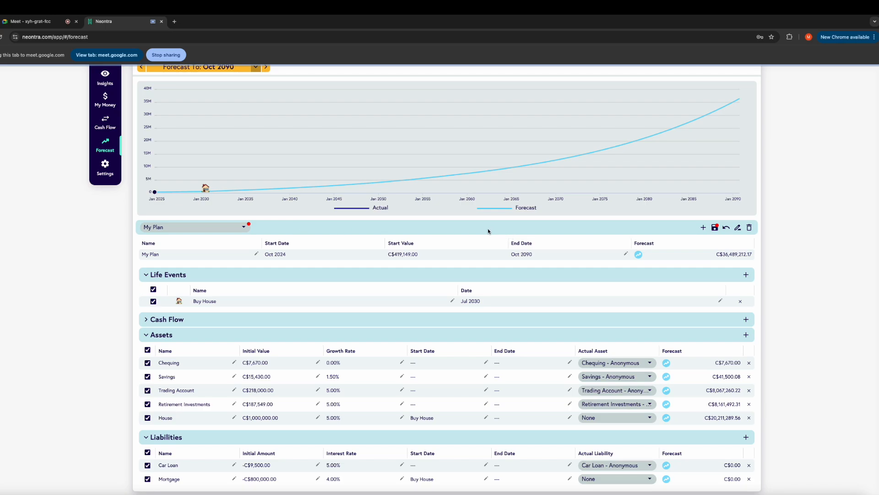
pyautogui.scroll(1, 486, 229)
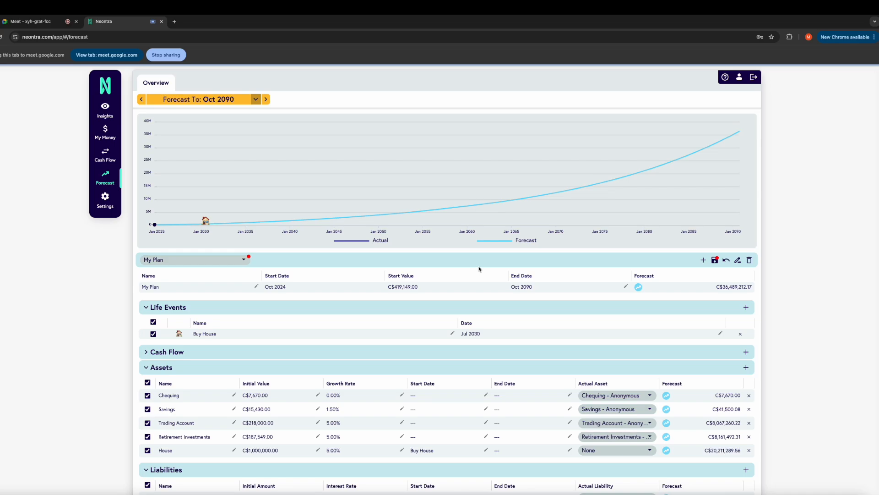
pyautogui.scroll(-1, 479, 269)
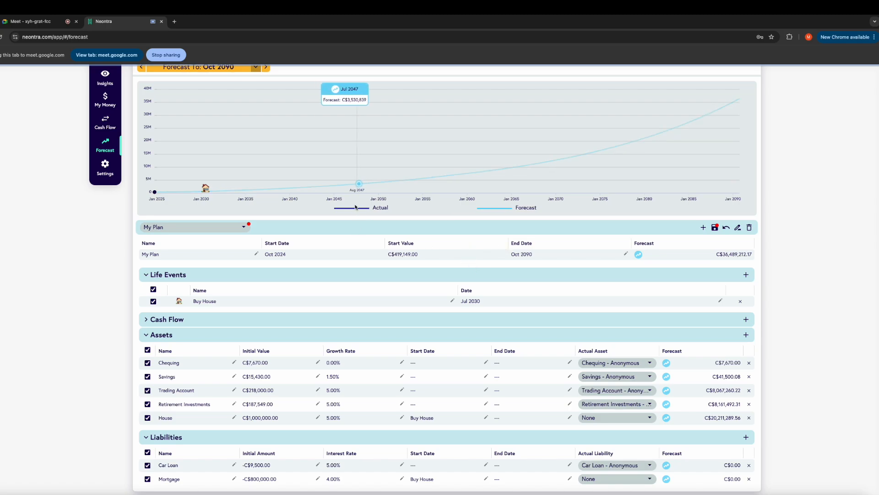
# Save My Plan, and collapse its Assets and Liabilities sections.
pyautogui.click(714, 227)
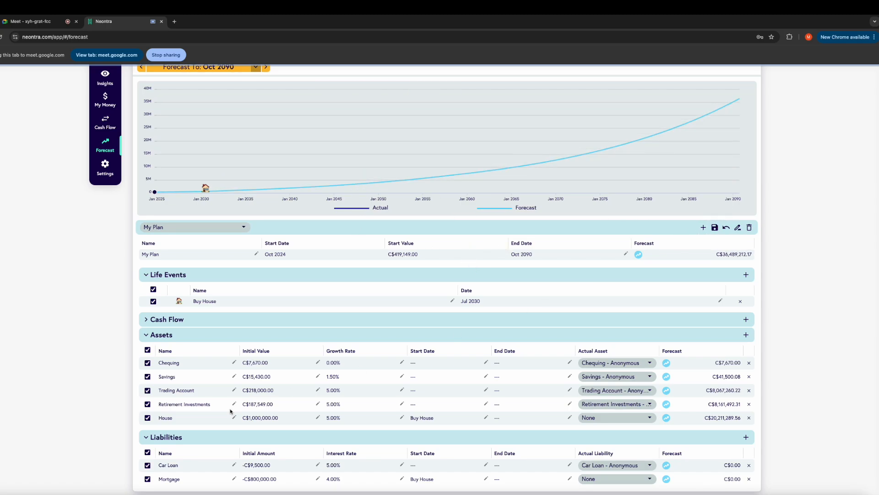
pyautogui.click(145, 335)
pyautogui.click(146, 385)
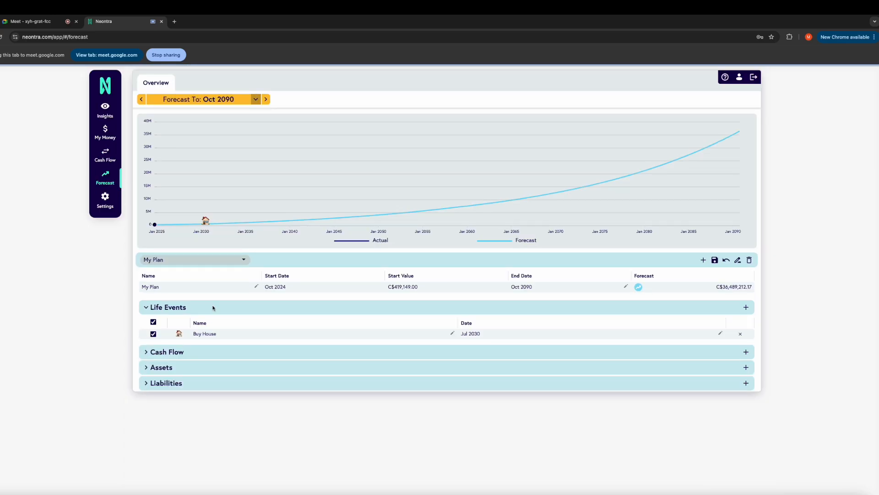
# Switch from My Plan to the My Forecast plan, and collapse its Life Events section.
pyautogui.click(224, 259)
pyautogui.click(226, 251)
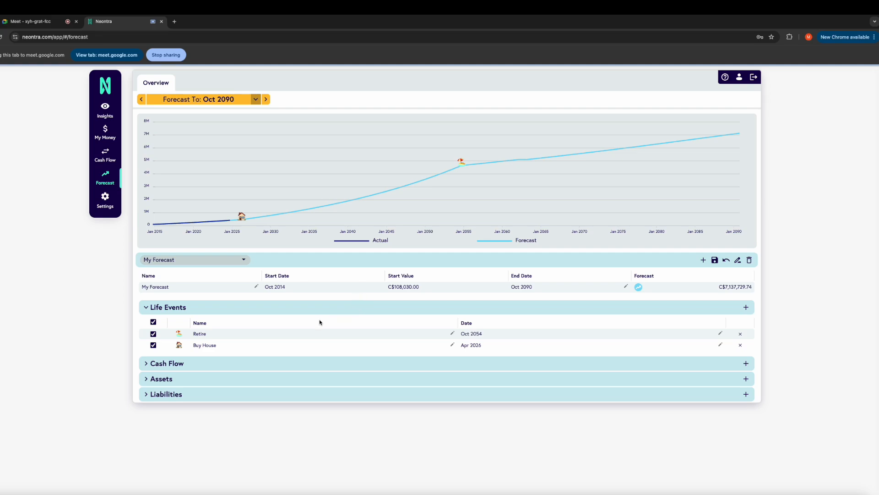
pyautogui.click(151, 311)
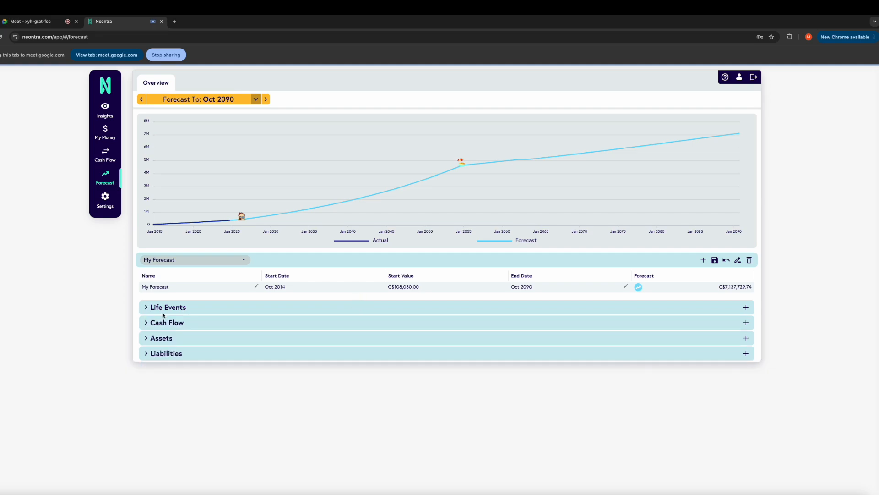